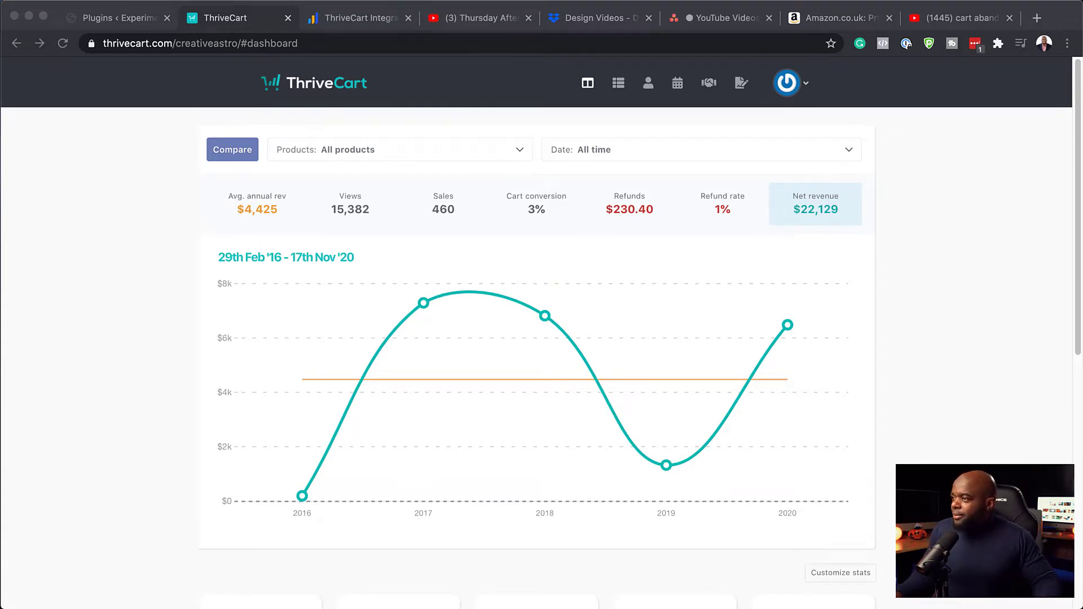
Search the product list for 'My Course' and create a new Digital product
click(624, 84)
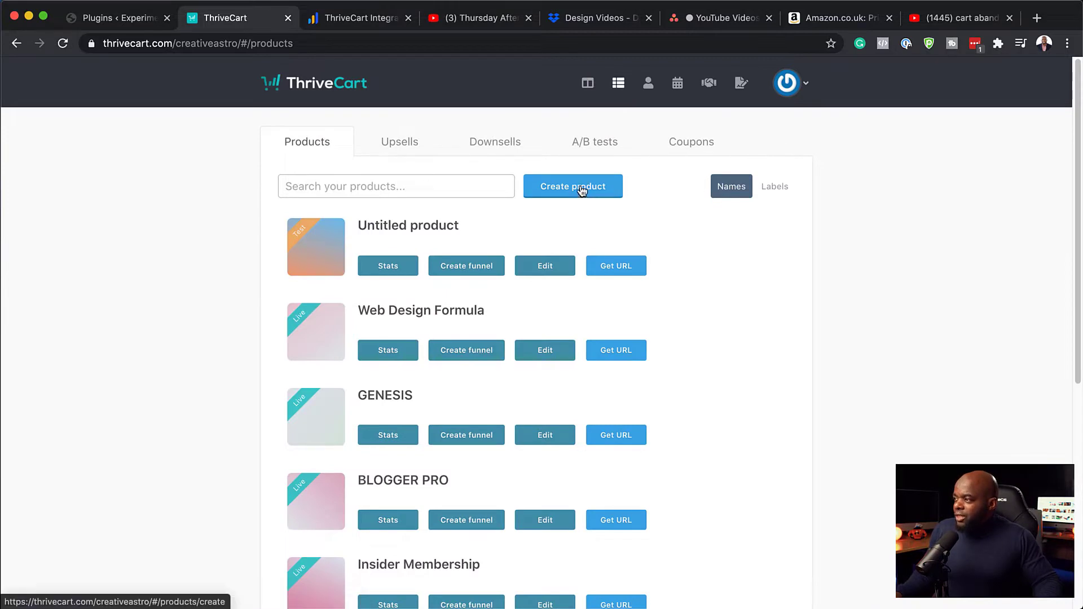
click(414, 186)
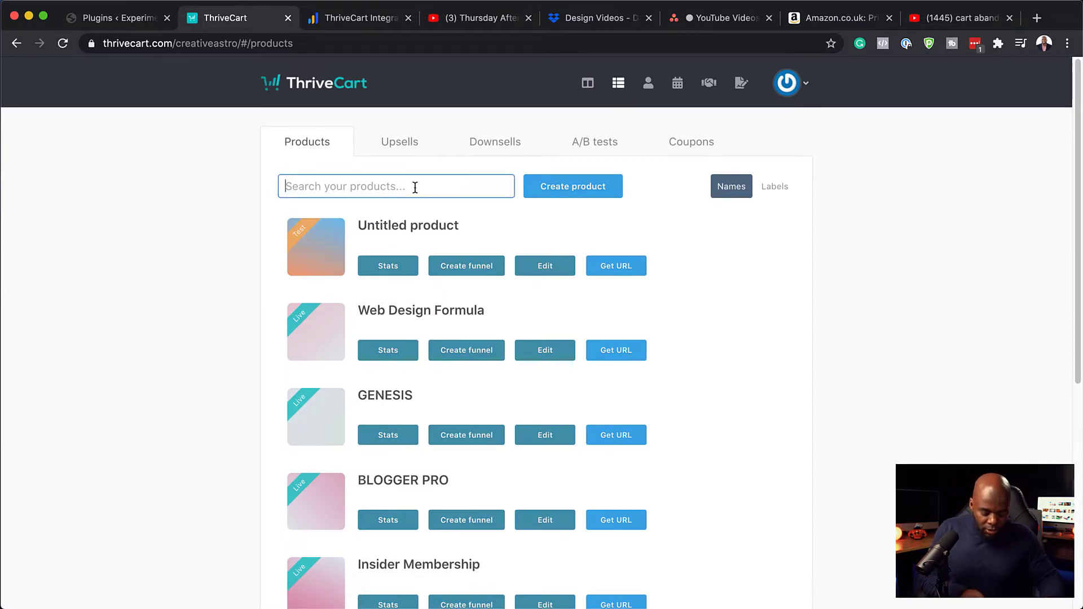
text(My Cou)
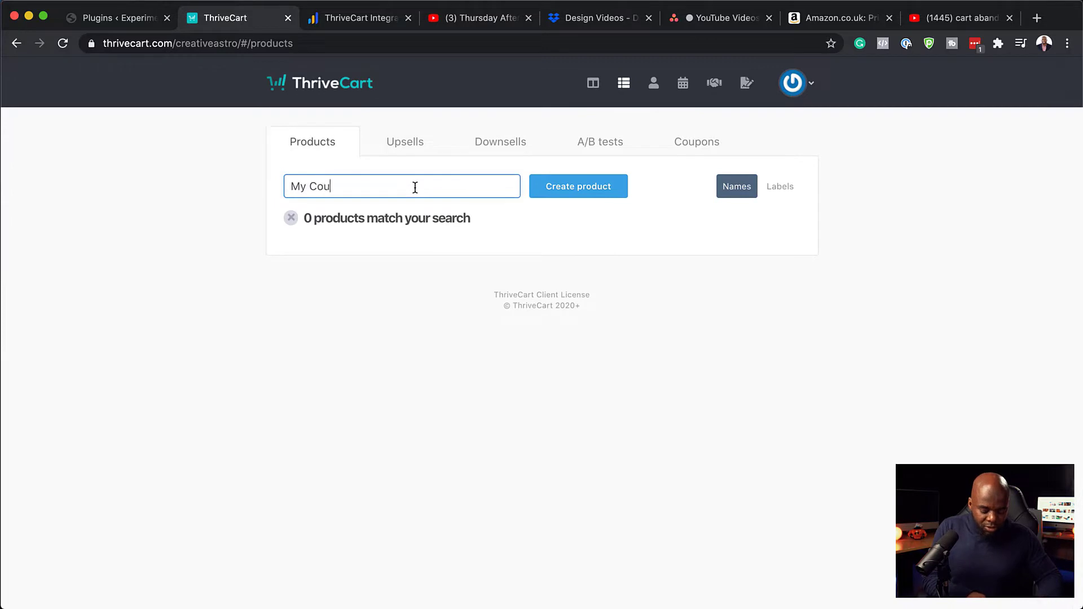
text(rse)
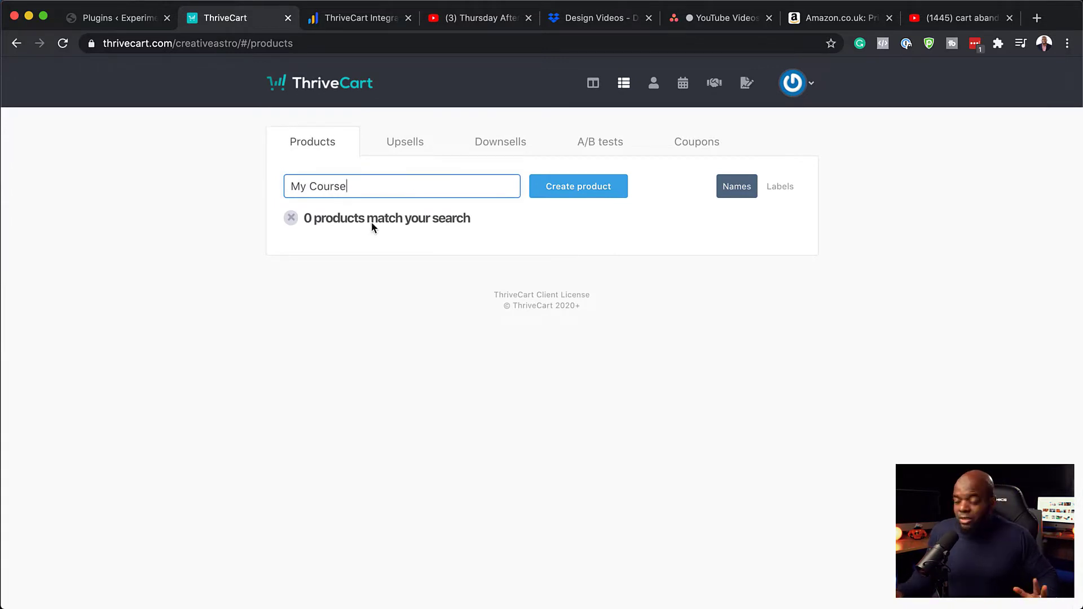
click(565, 193)
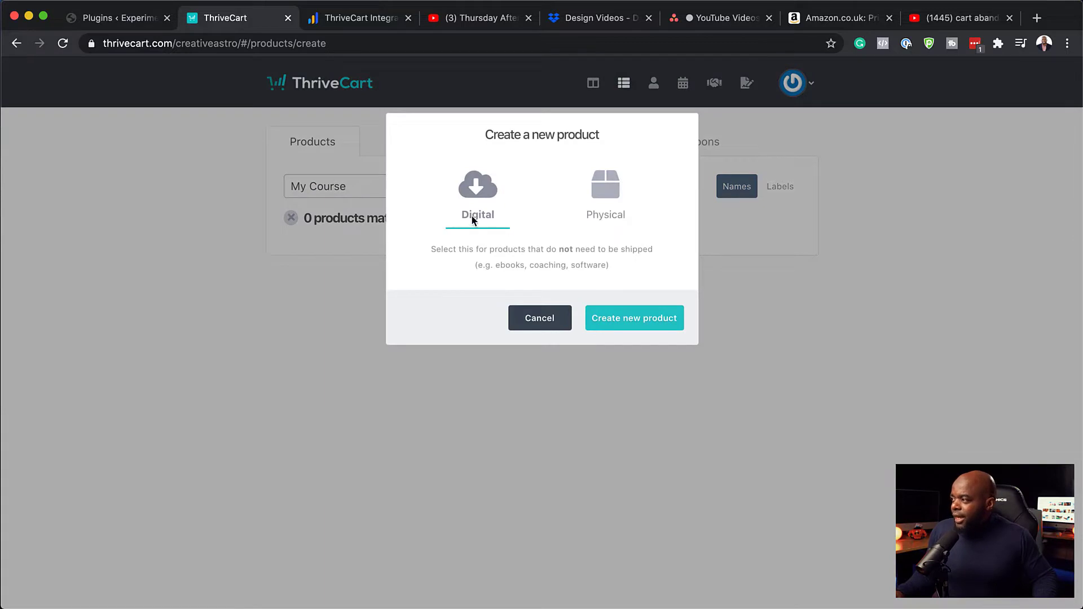
click(614, 323)
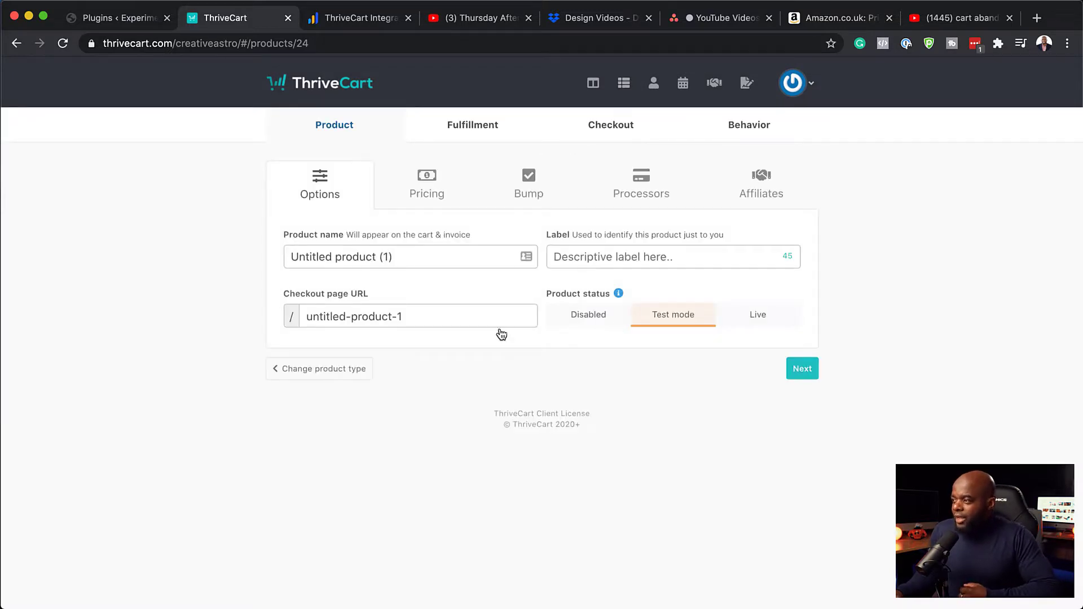
Replace the default product name with 'My Course' so the checkout URL becomes my-course
click(432, 257)
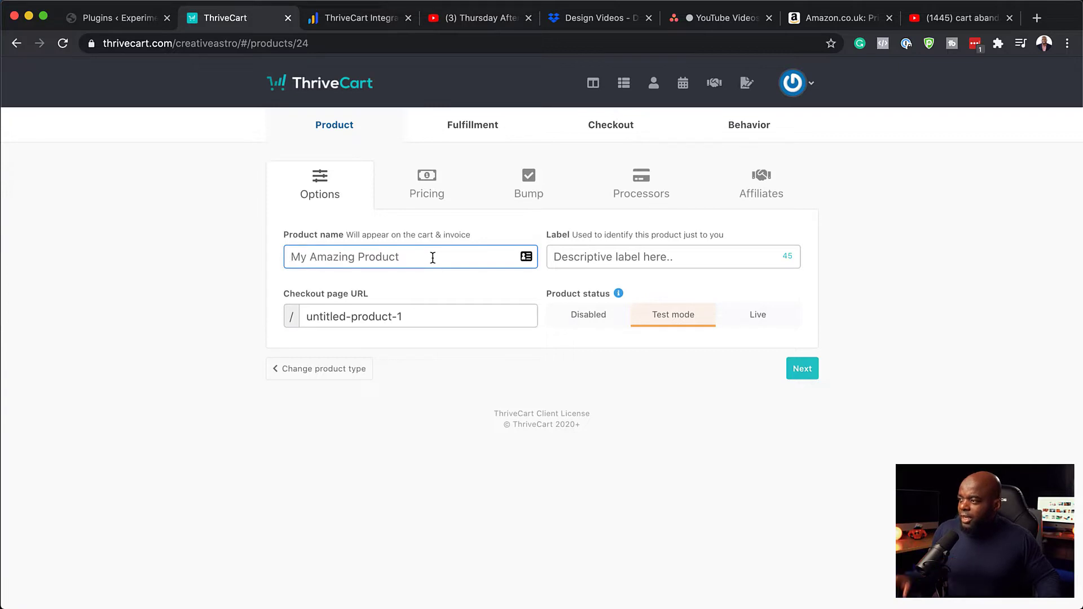
double_click(412, 316)
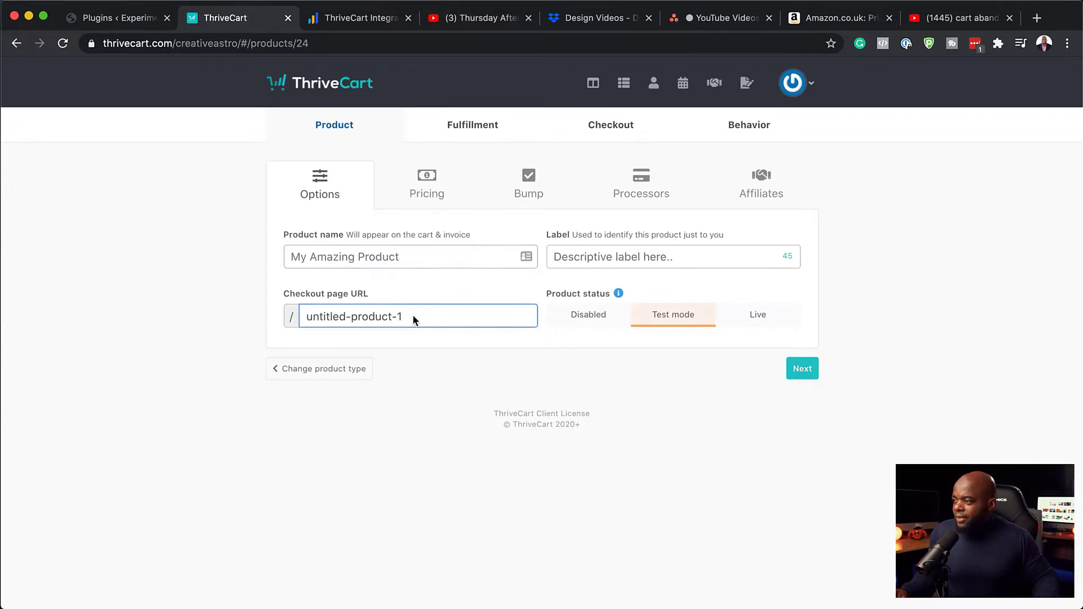
drag(411, 314, 329, 318)
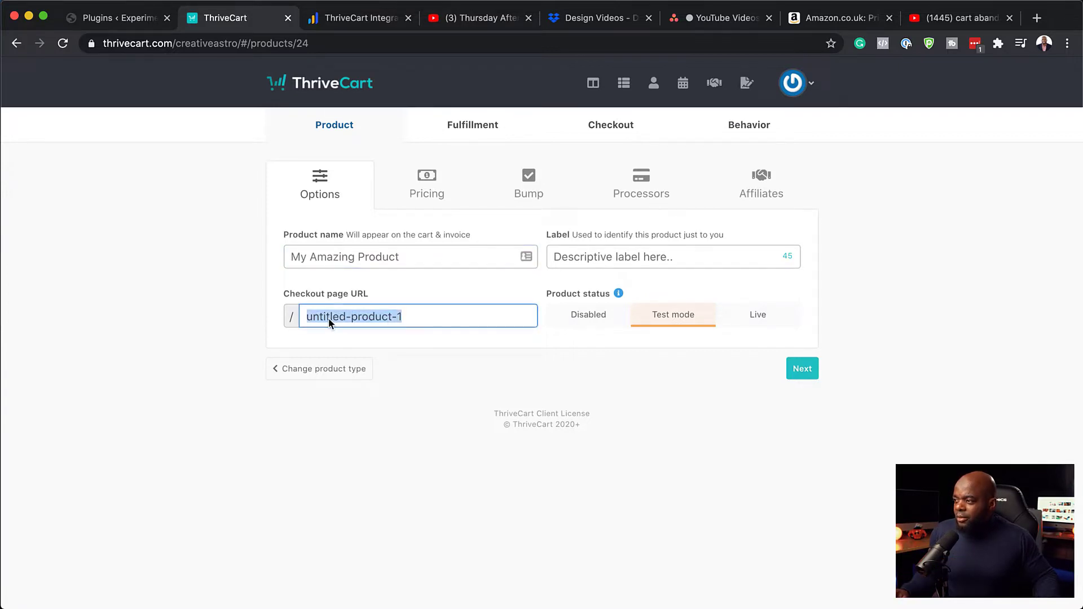
click(421, 256)
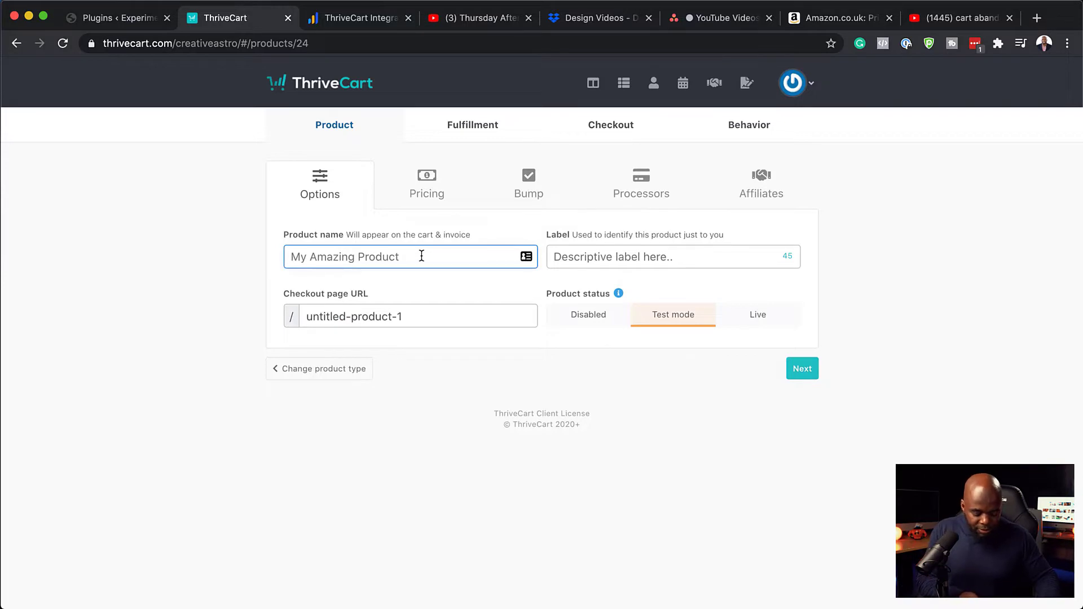
text(My Course)
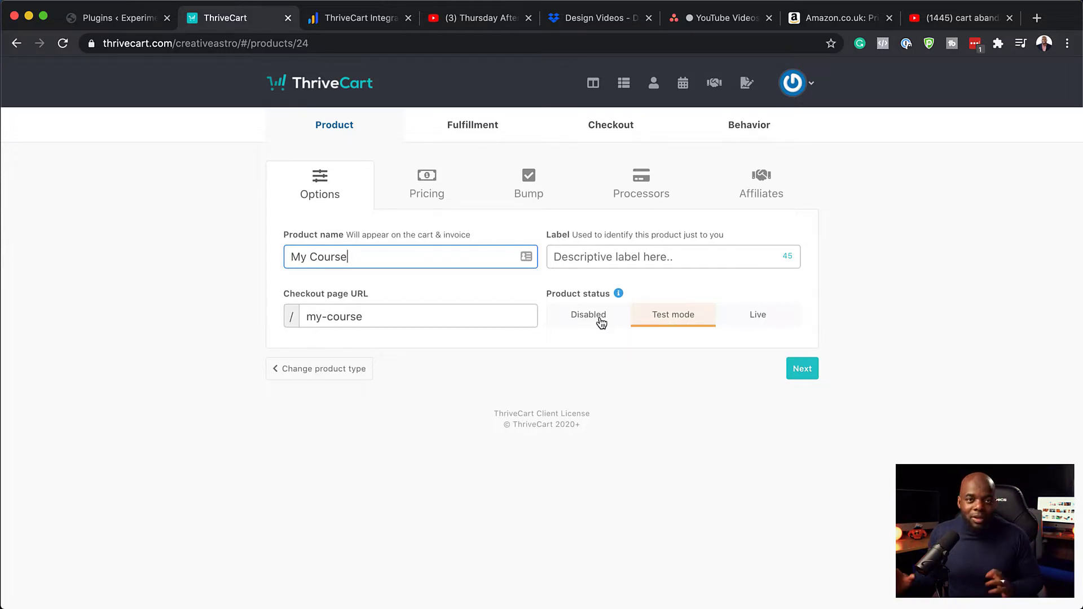
click(583, 260)
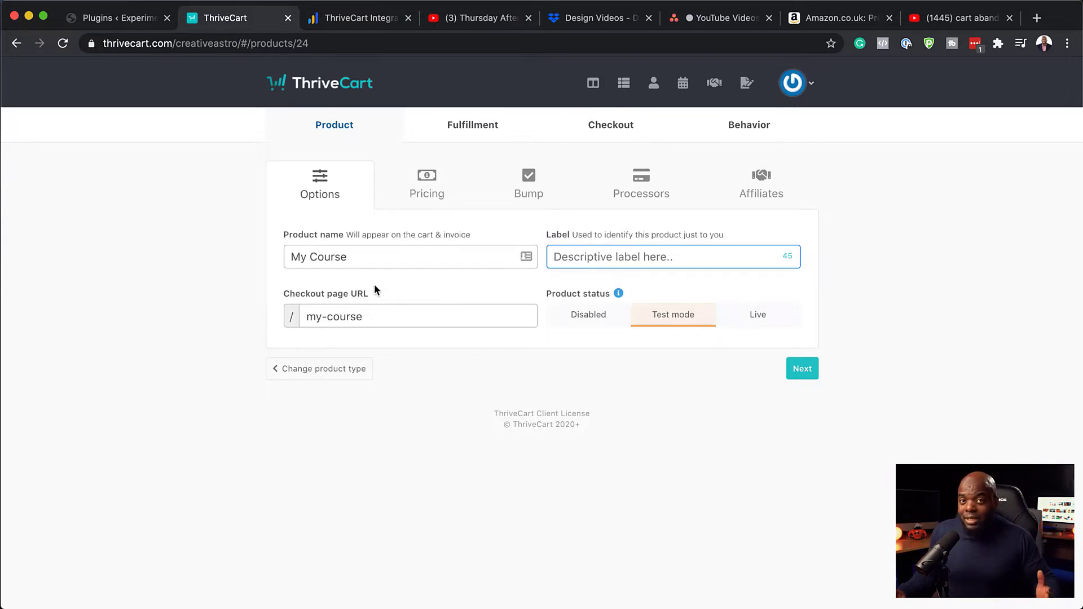
click(804, 371)
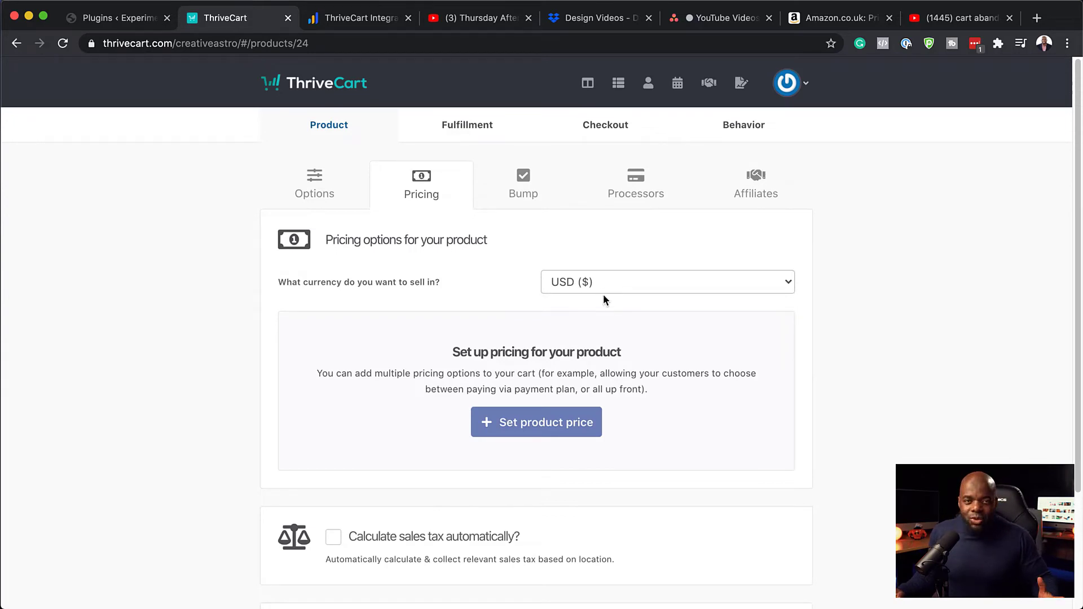
Add and save a $99.00 One-time payment pricing option in USD
scroll(368, 401, down, 2)
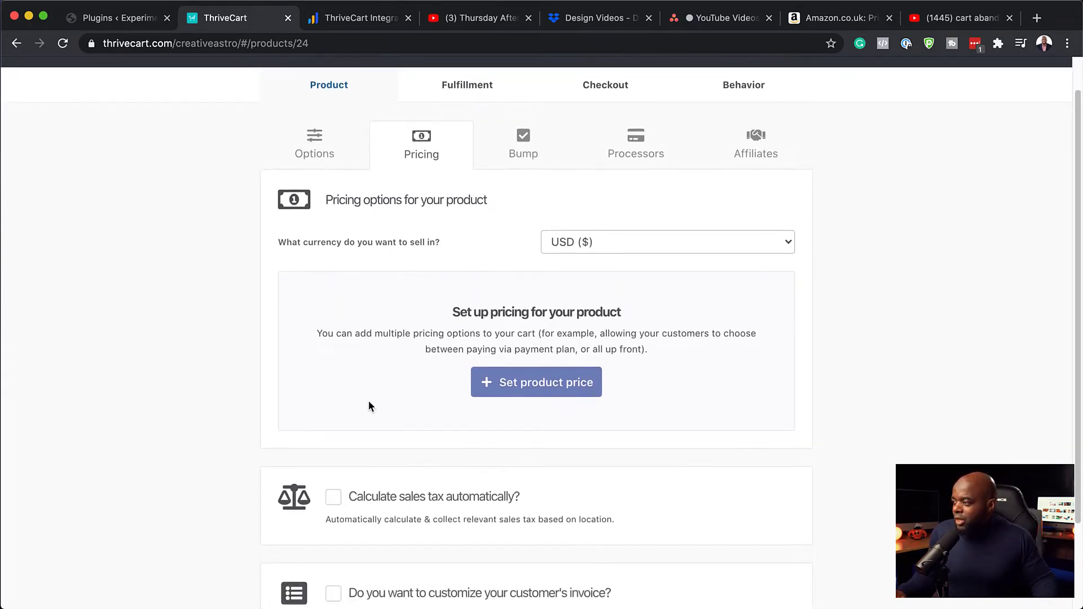
click(536, 381)
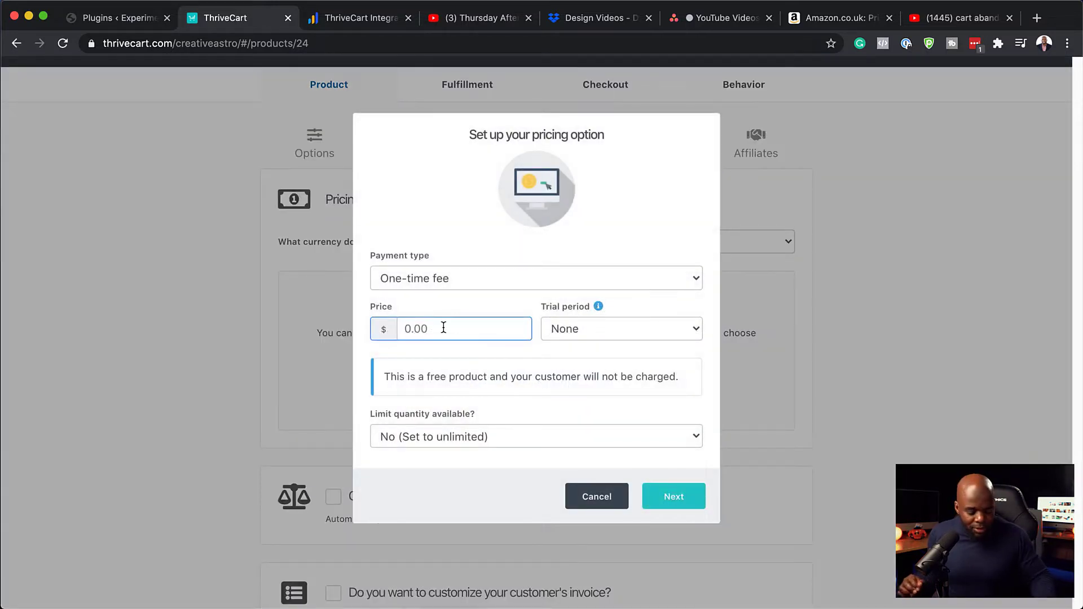
text(99)
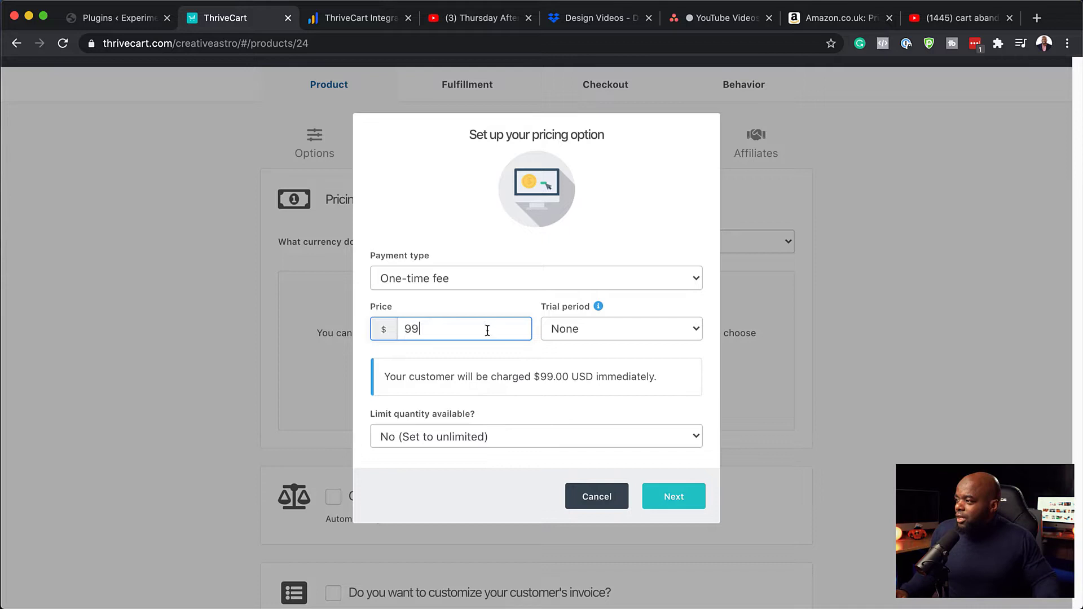
click(521, 277)
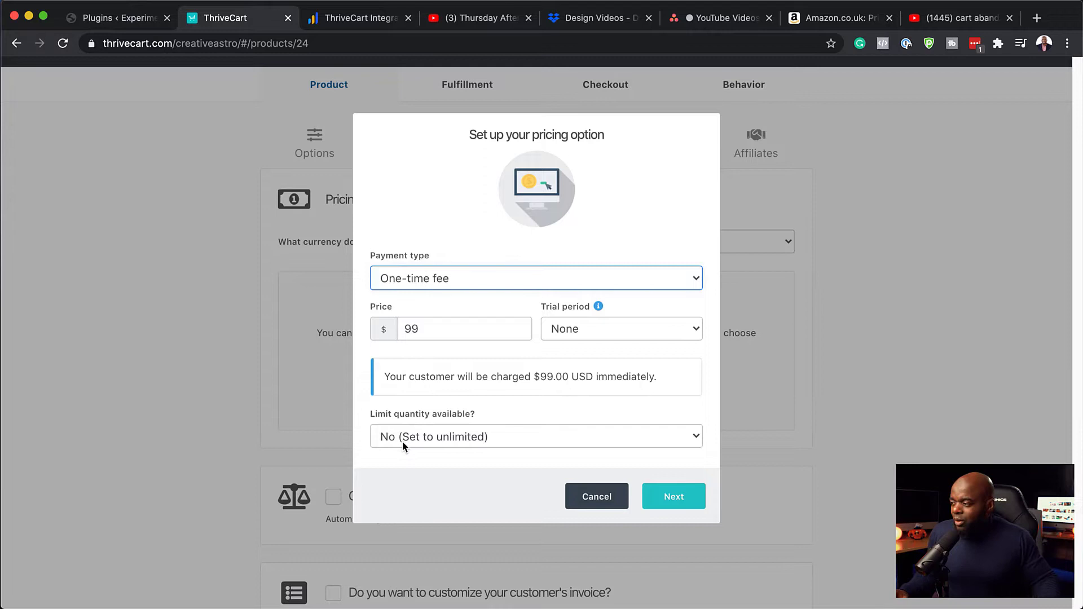
click(688, 499)
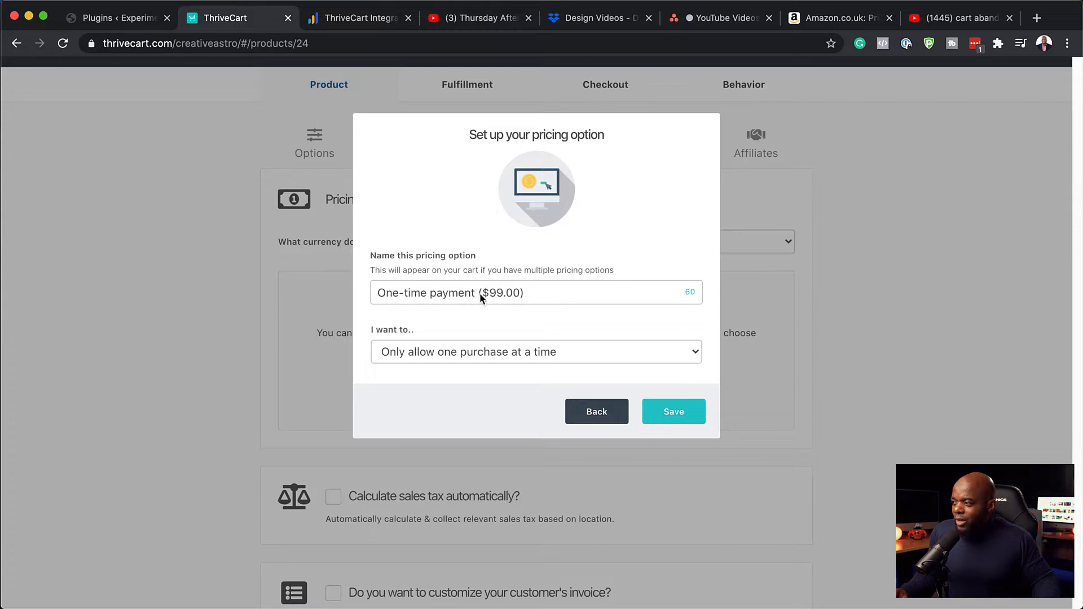
click(697, 420)
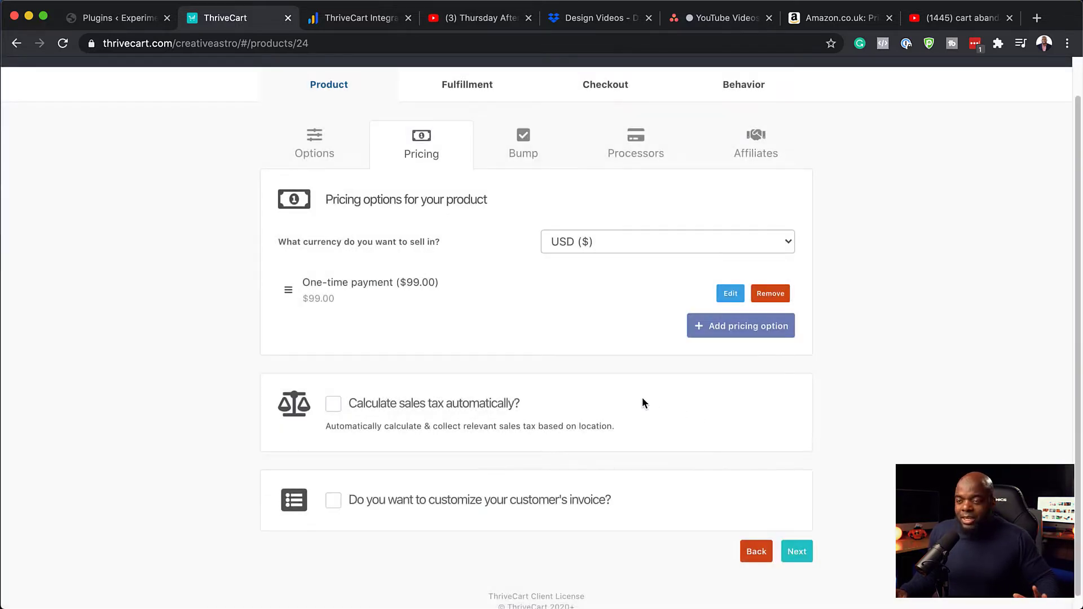
Leave the bump offer disabled after briefly toggling it on and cancelling the type choice
click(797, 552)
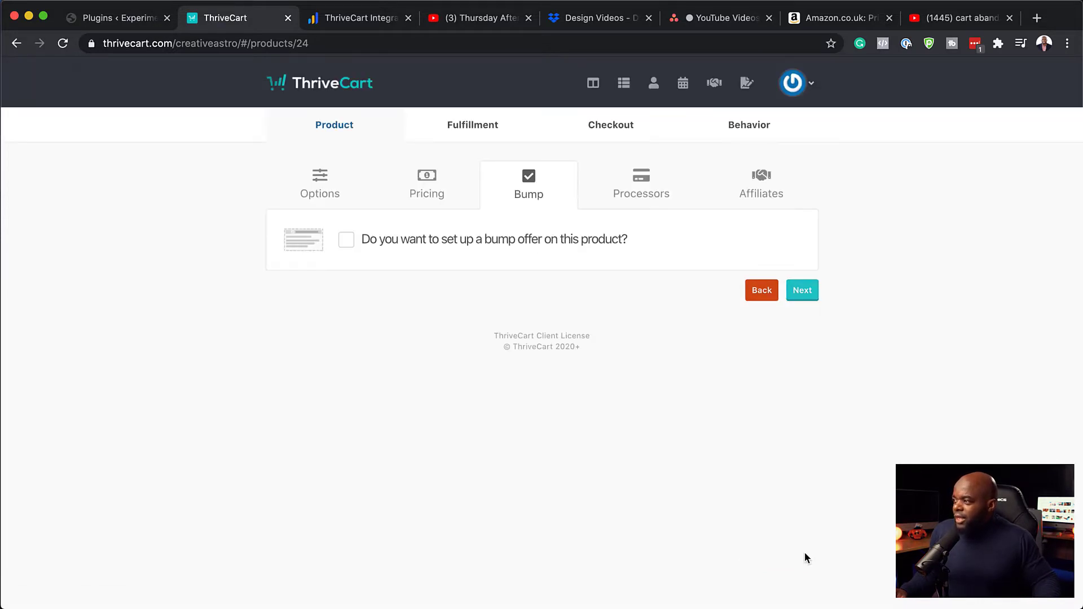
click(346, 243)
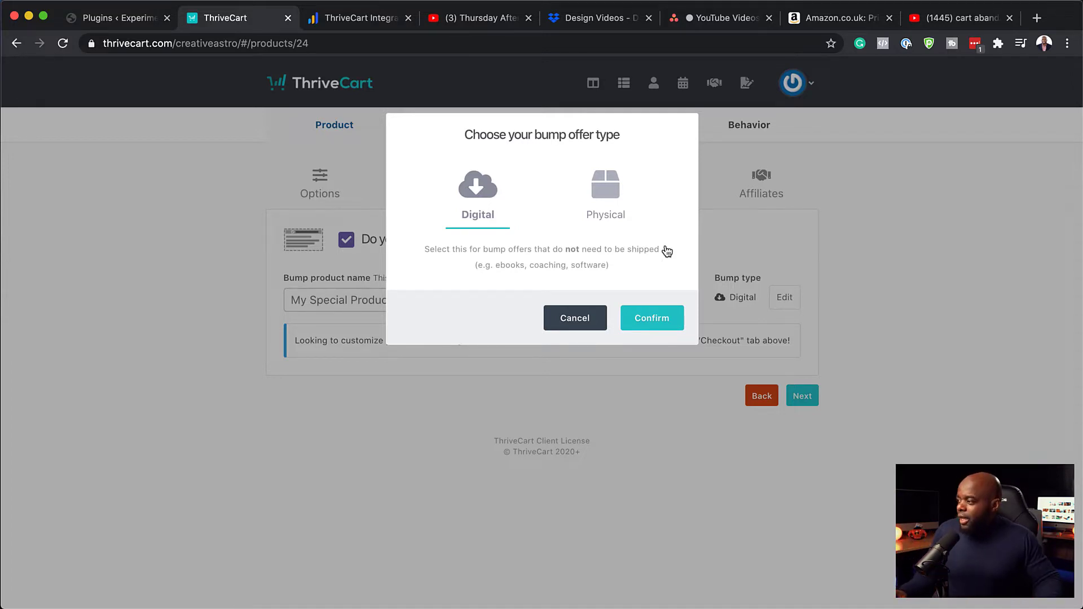
click(603, 328)
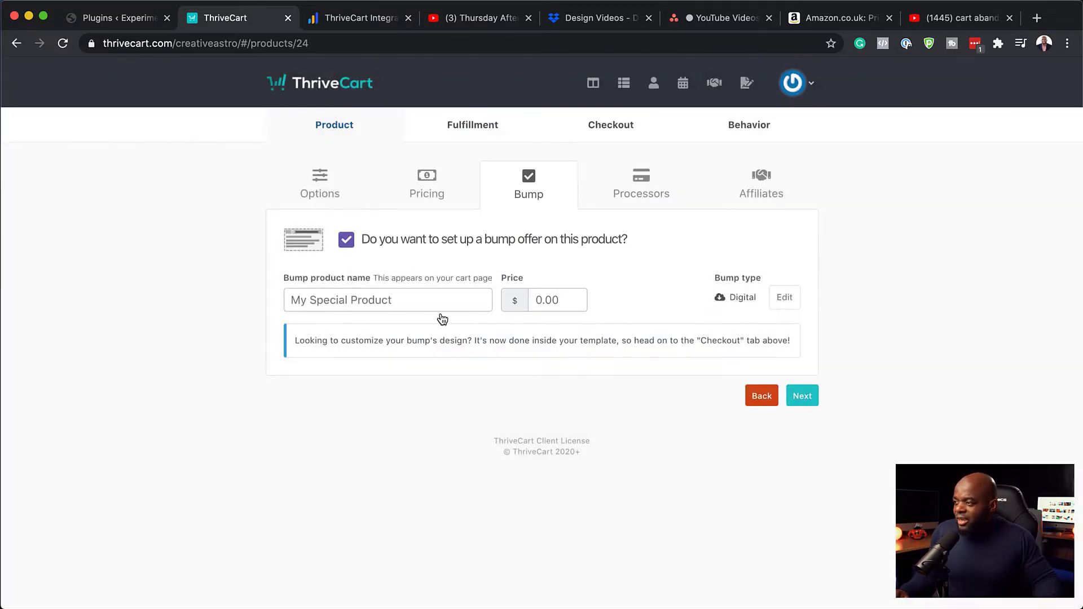
click(349, 245)
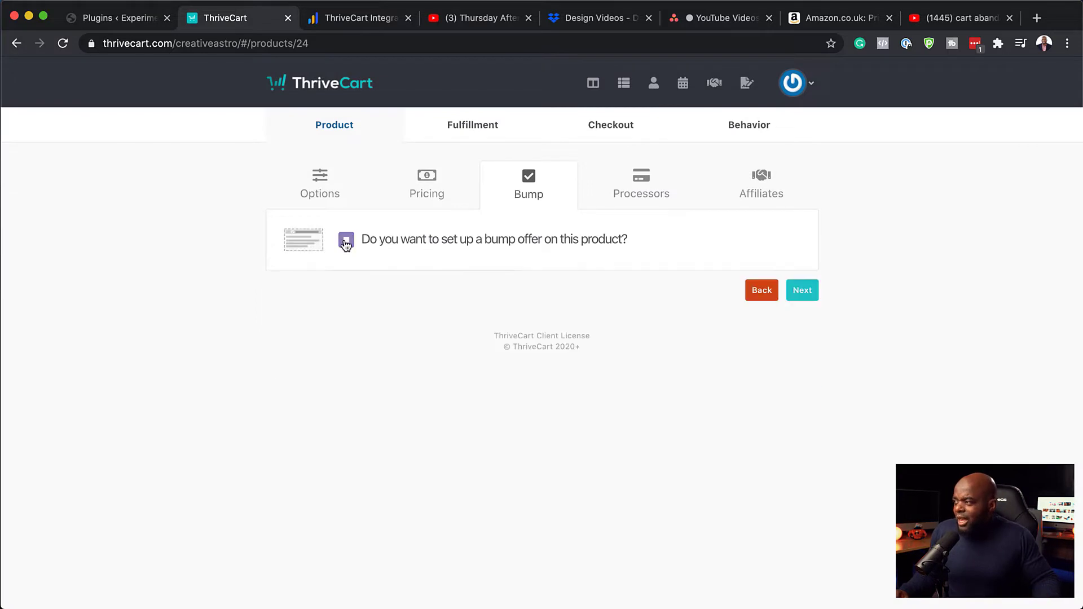
click(803, 290)
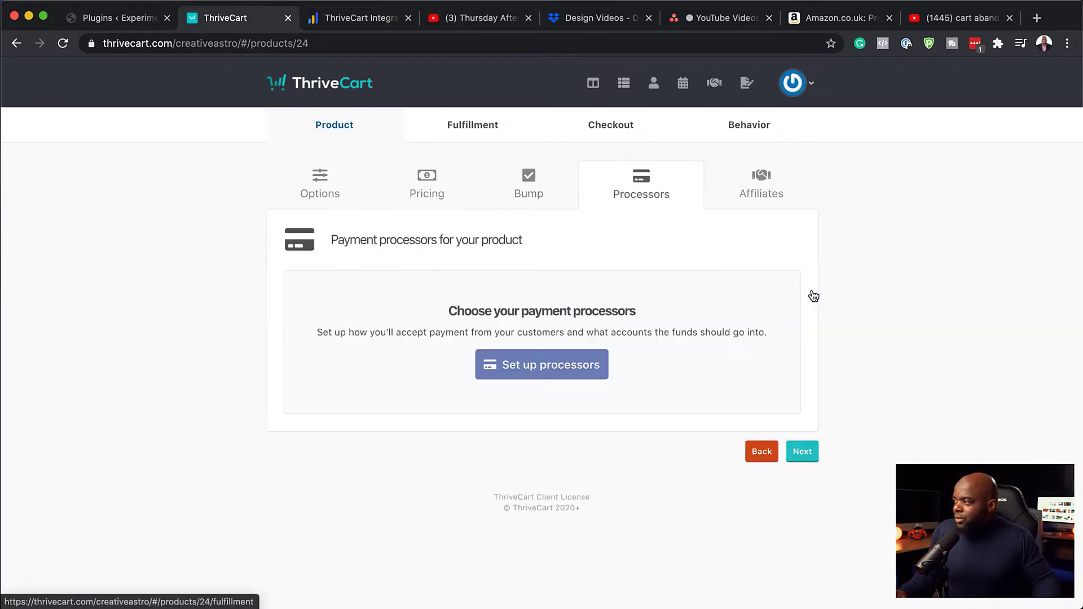
Enable Stripe and PayPal as payment processors, save, and skip past affiliates to Fulfillment
click(586, 370)
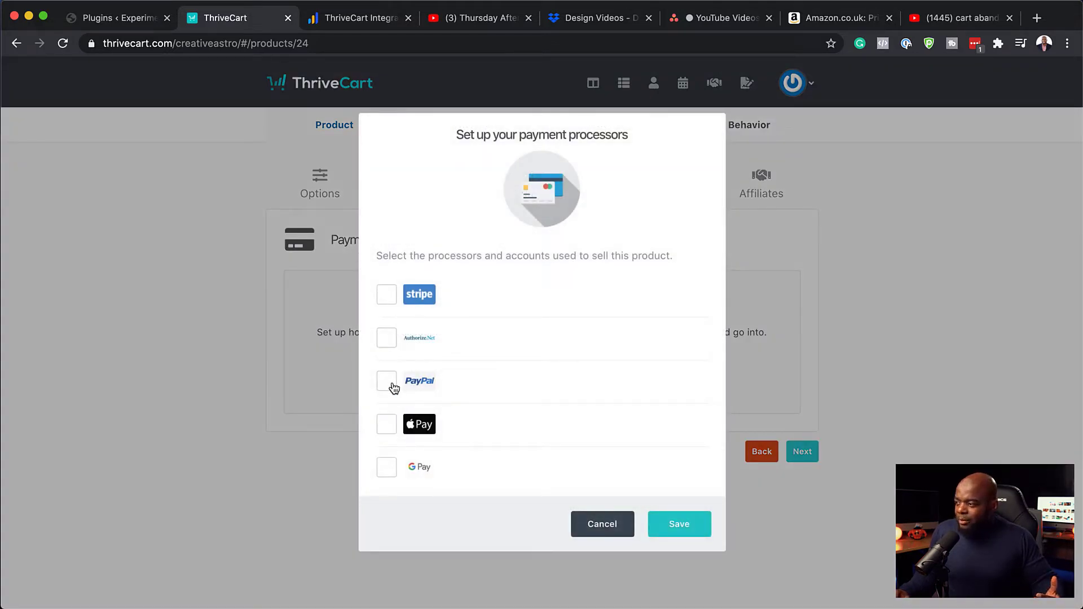
click(390, 384)
click(387, 295)
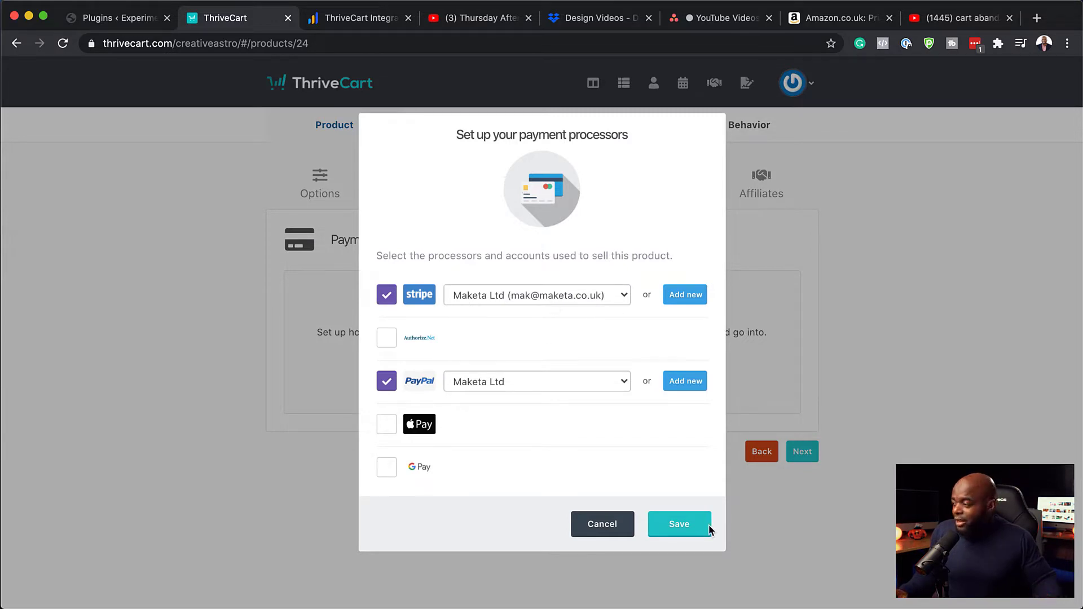
click(690, 527)
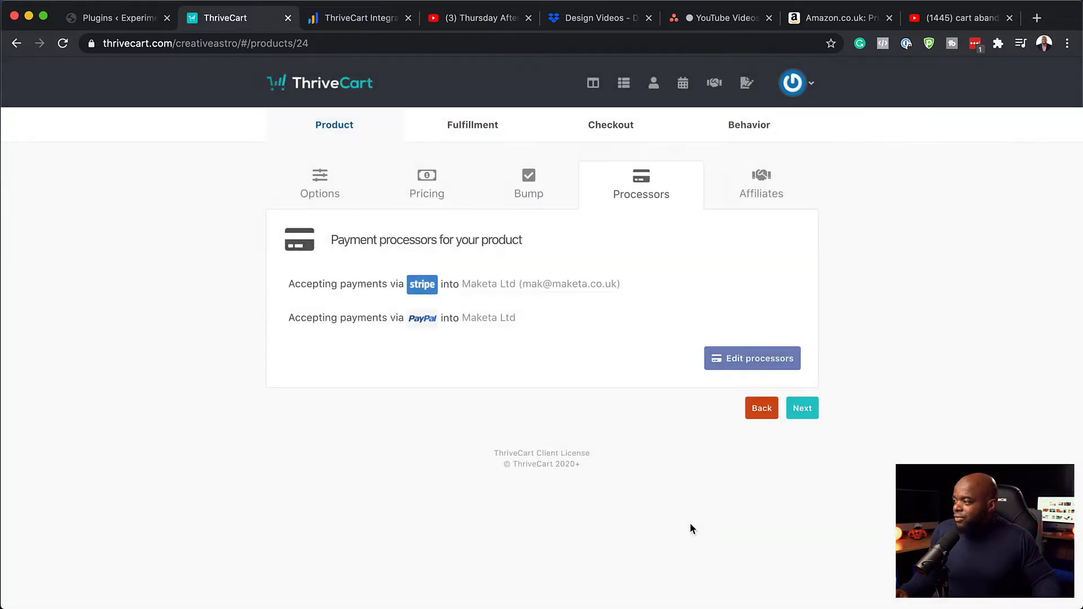
click(811, 412)
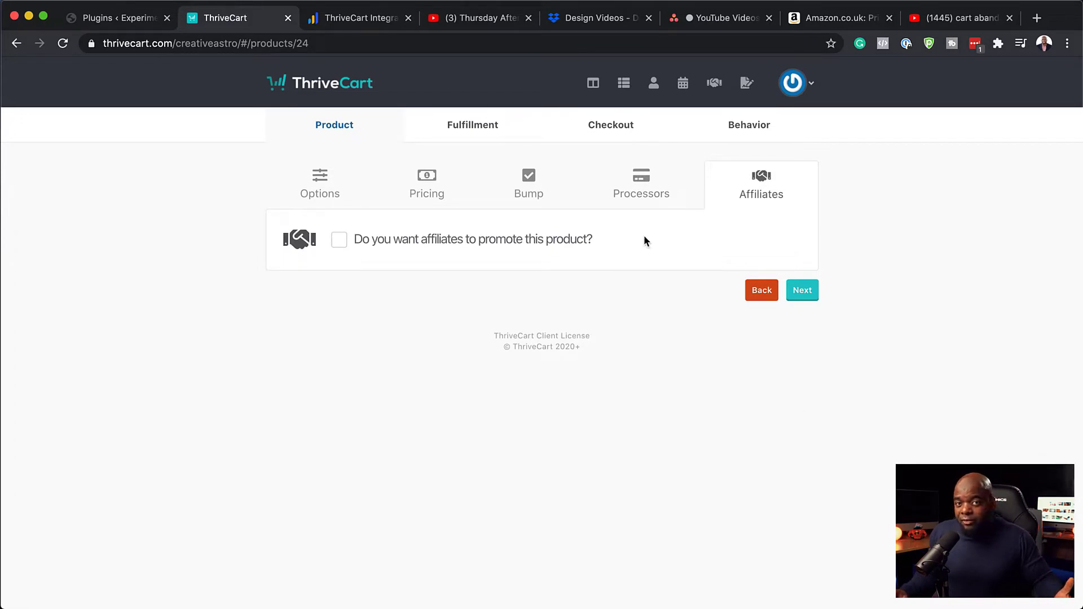
click(805, 291)
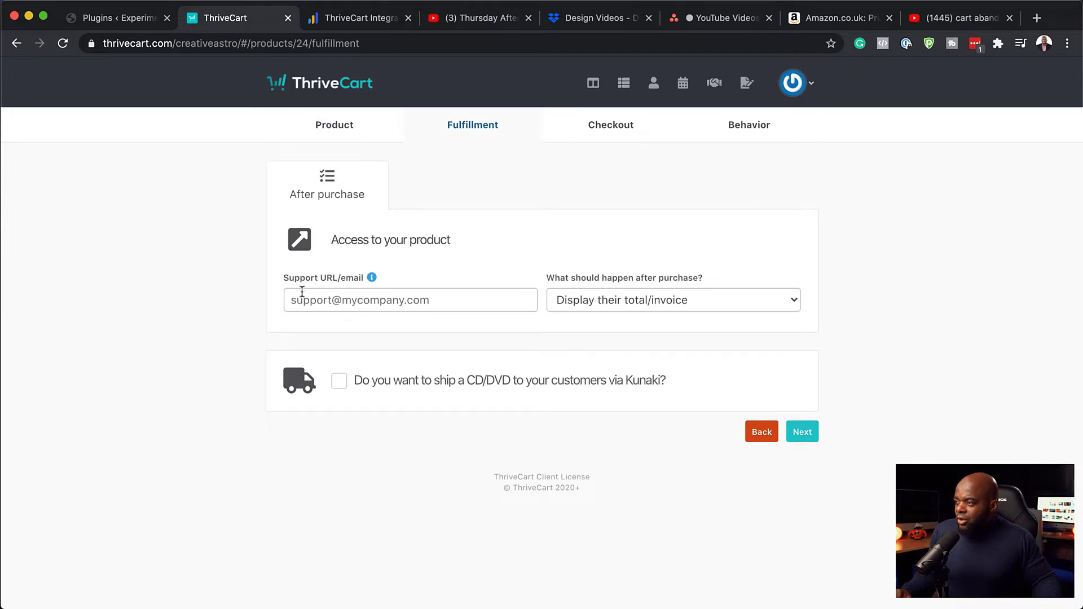
Fill in the support e-mail address in the Support URL/email field to clear the validation error
click(809, 438)
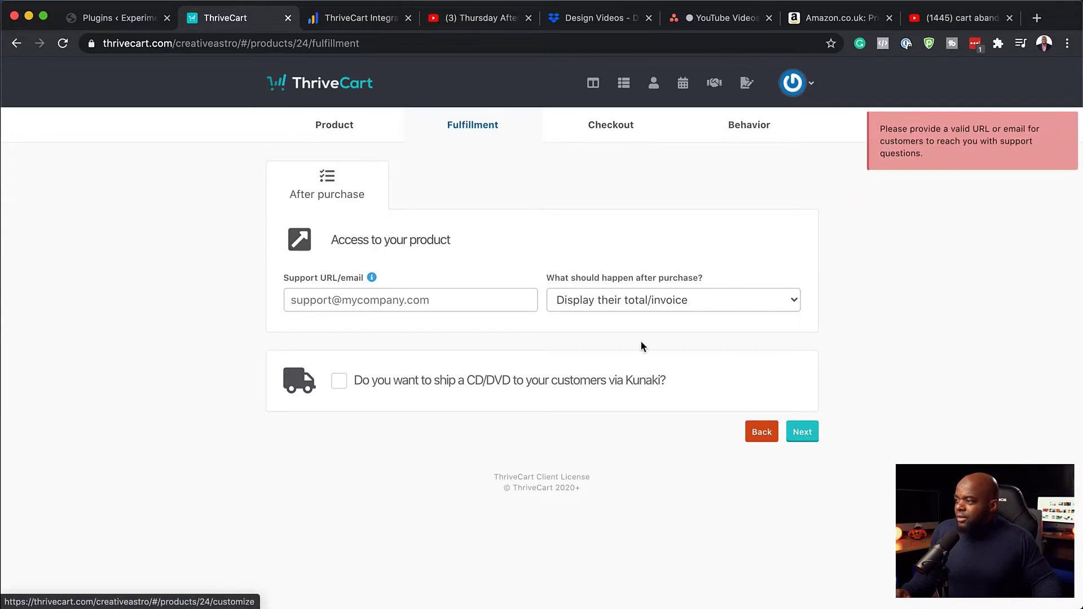
click(409, 301)
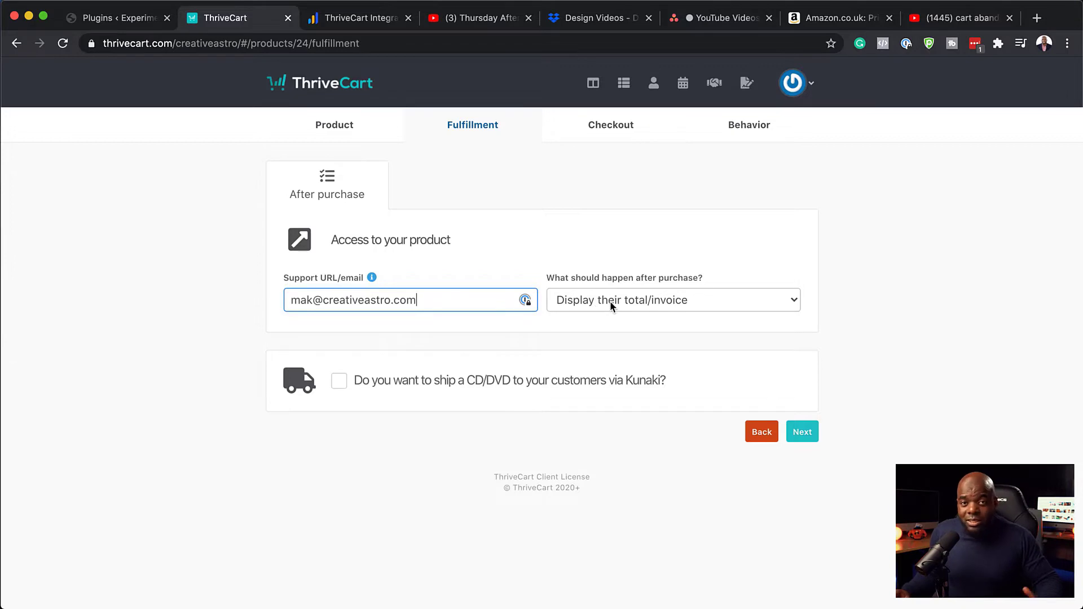
click(809, 438)
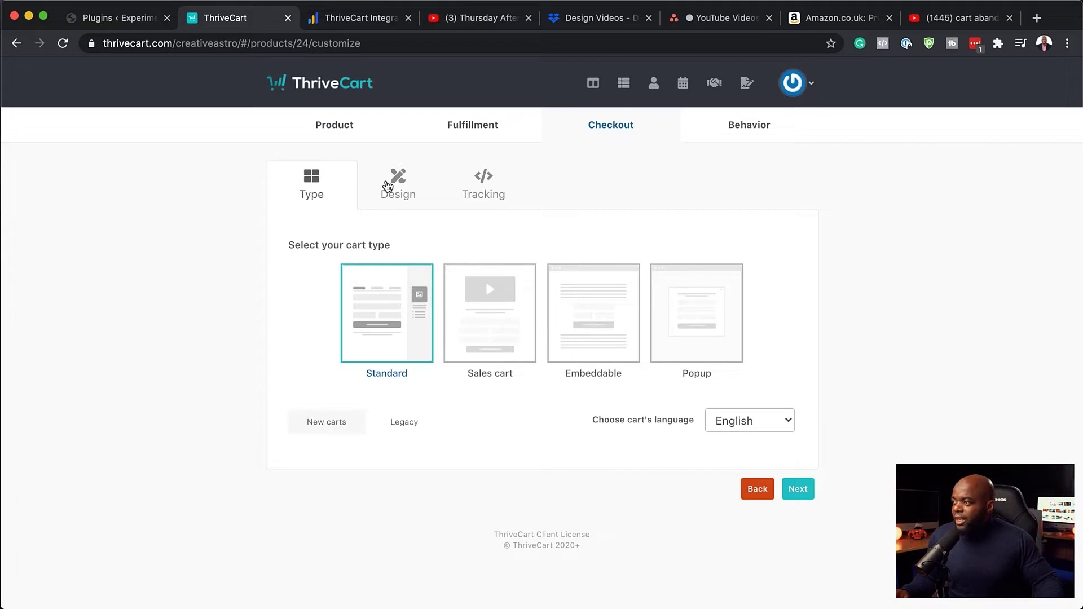
Keep the Standard cart type and move to the checkout Design settings
click(396, 184)
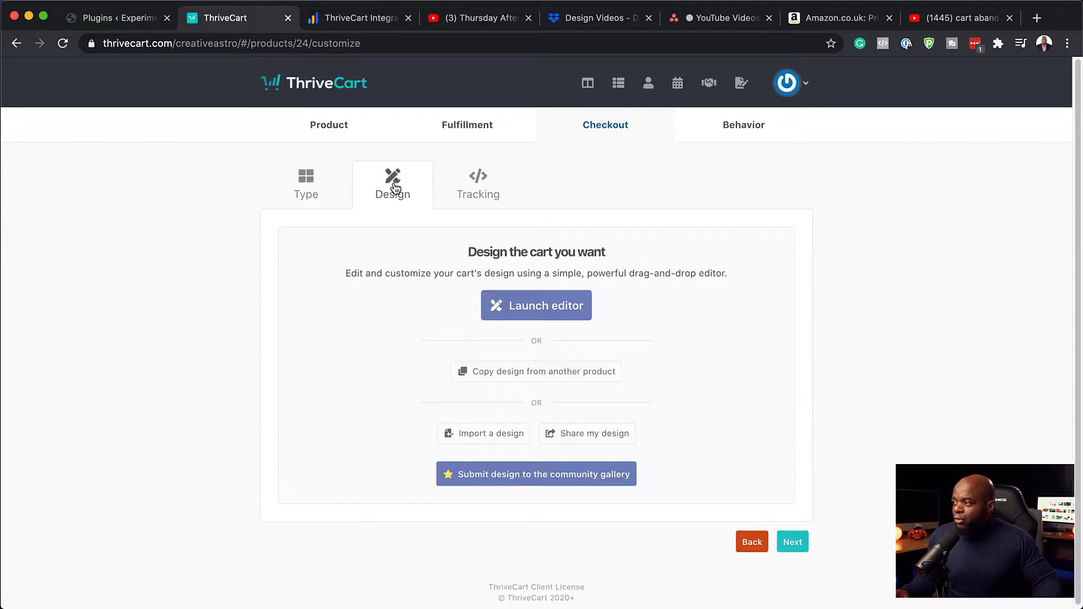
Add a Video block above Contact information in the cart editor, then save cart and success designs
click(561, 305)
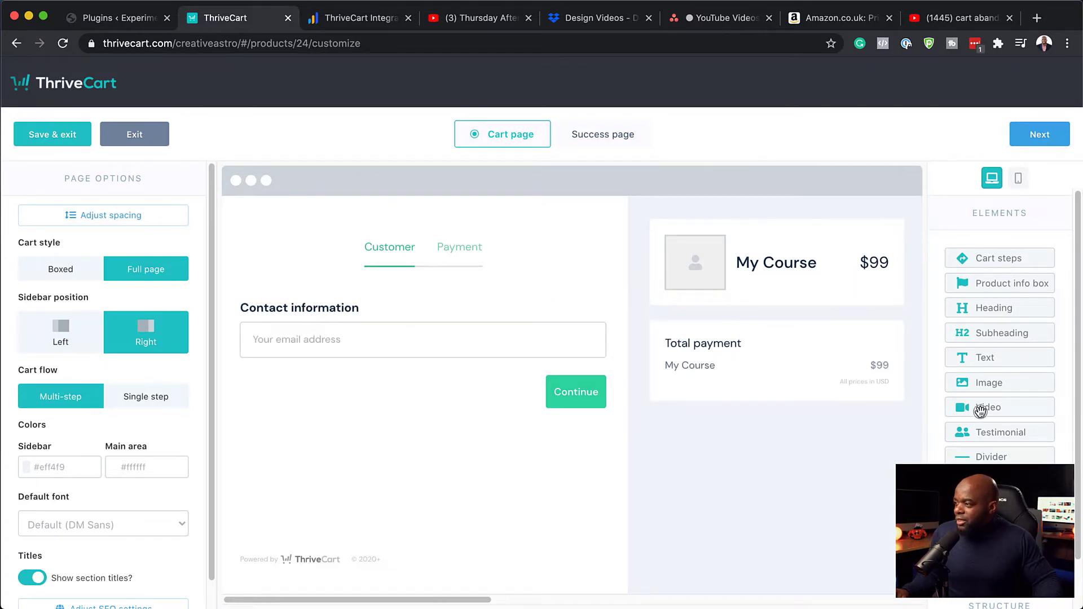
drag(981, 411, 357, 320)
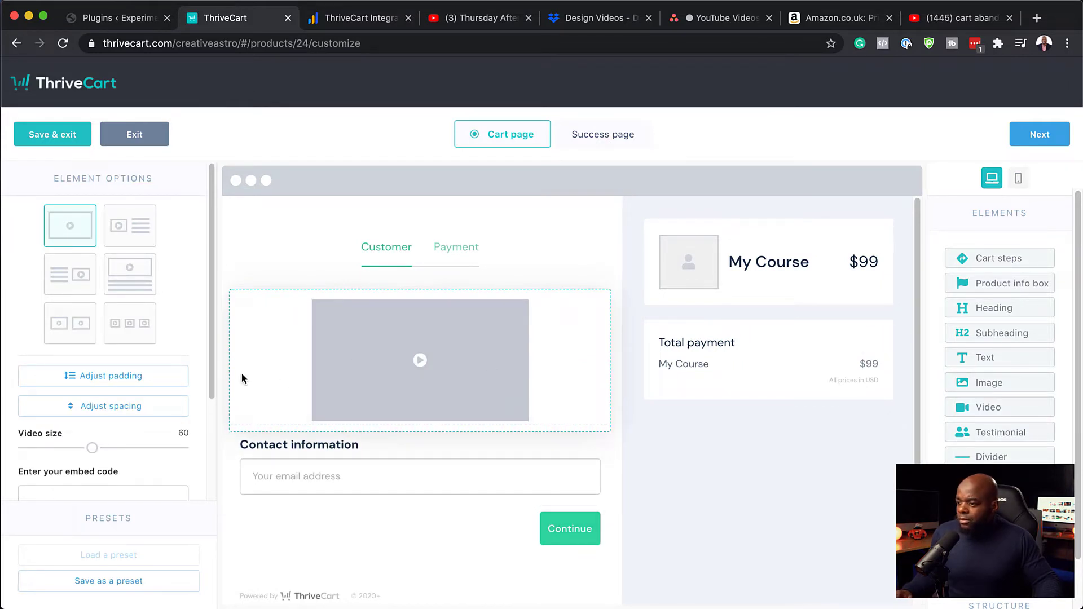
scroll(243, 379, down, 1)
scroll(124, 390, down, 3)
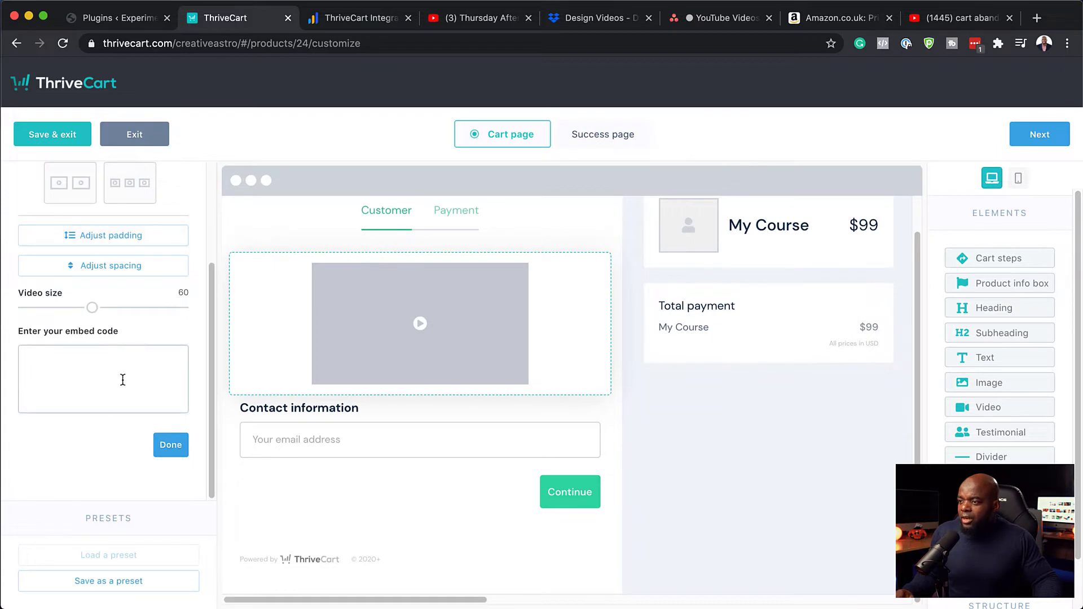
click(122, 353)
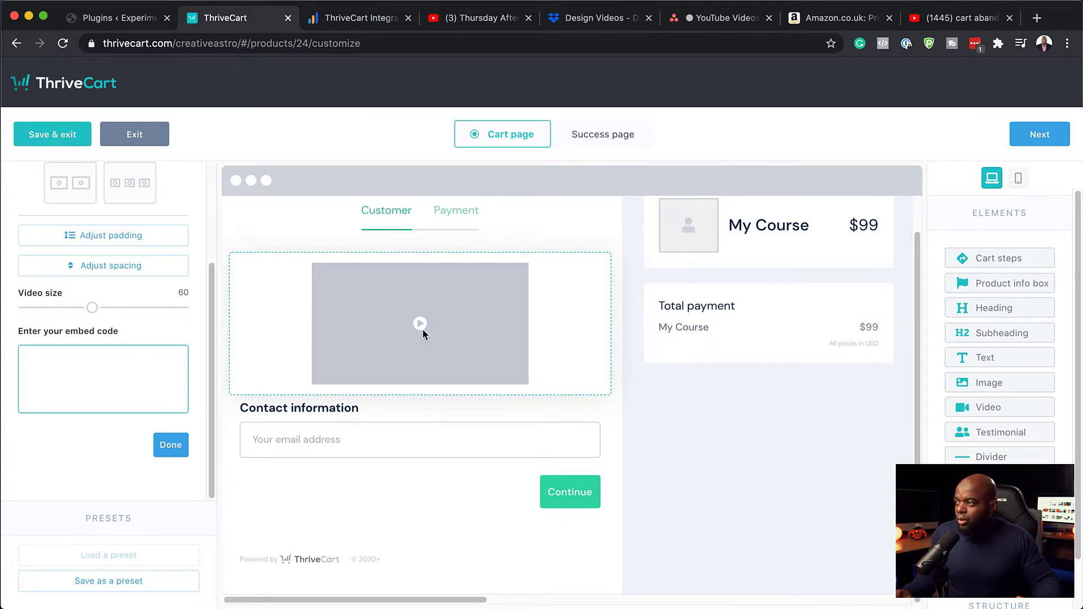
click(456, 218)
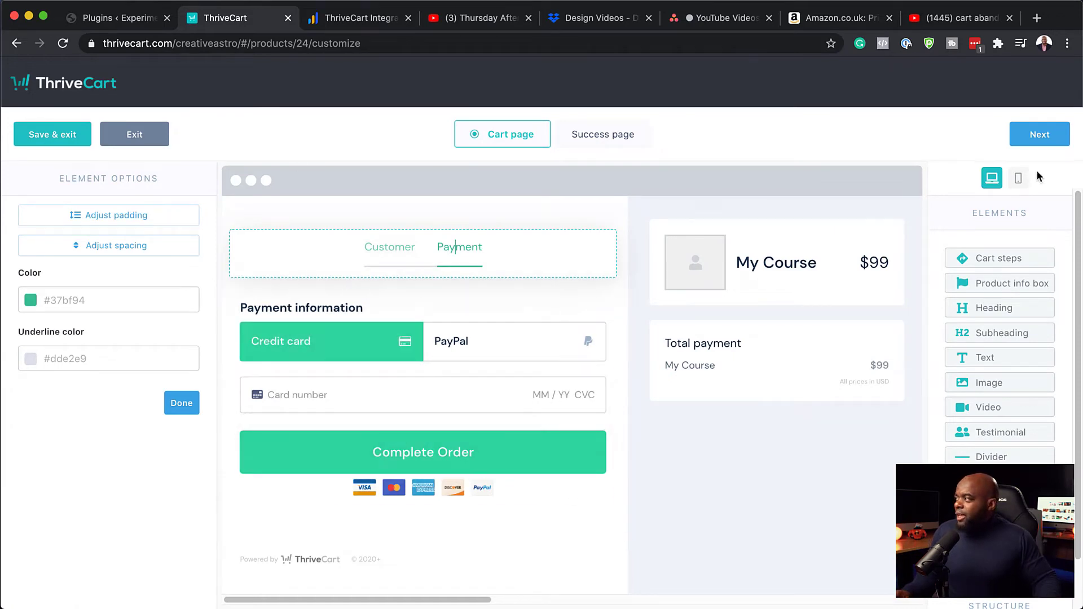
click(1050, 138)
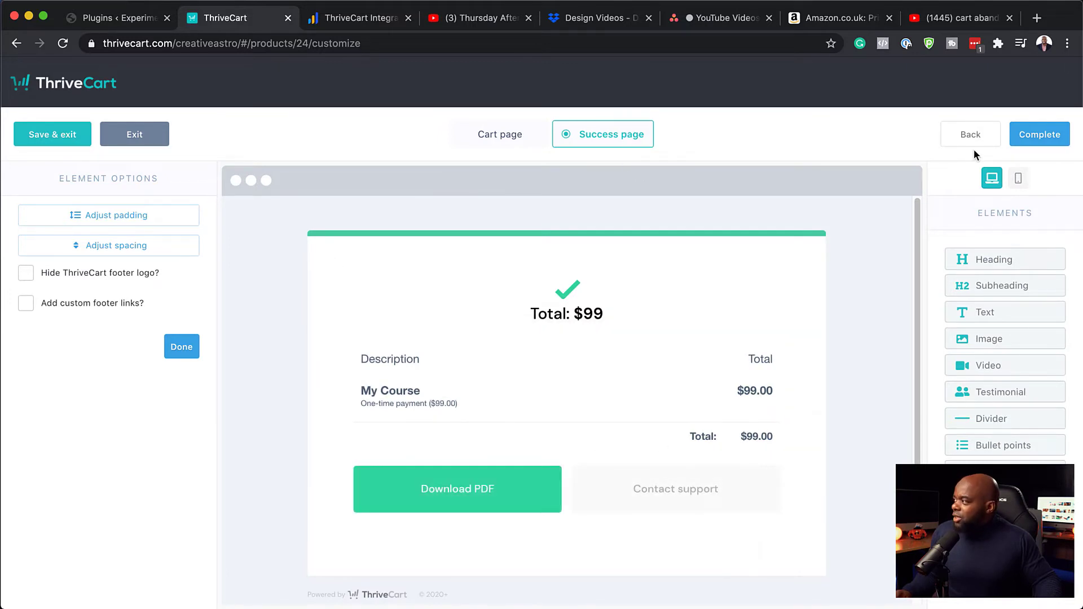
click(1052, 137)
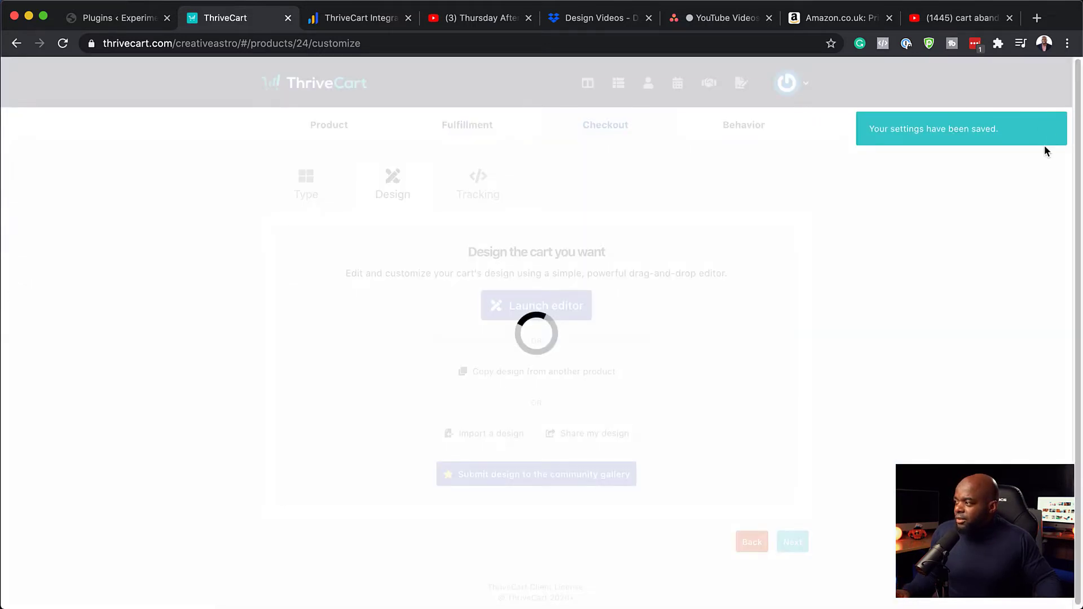
Leave every checkout tracking service unchecked and go on to the Behavior rules
click(477, 183)
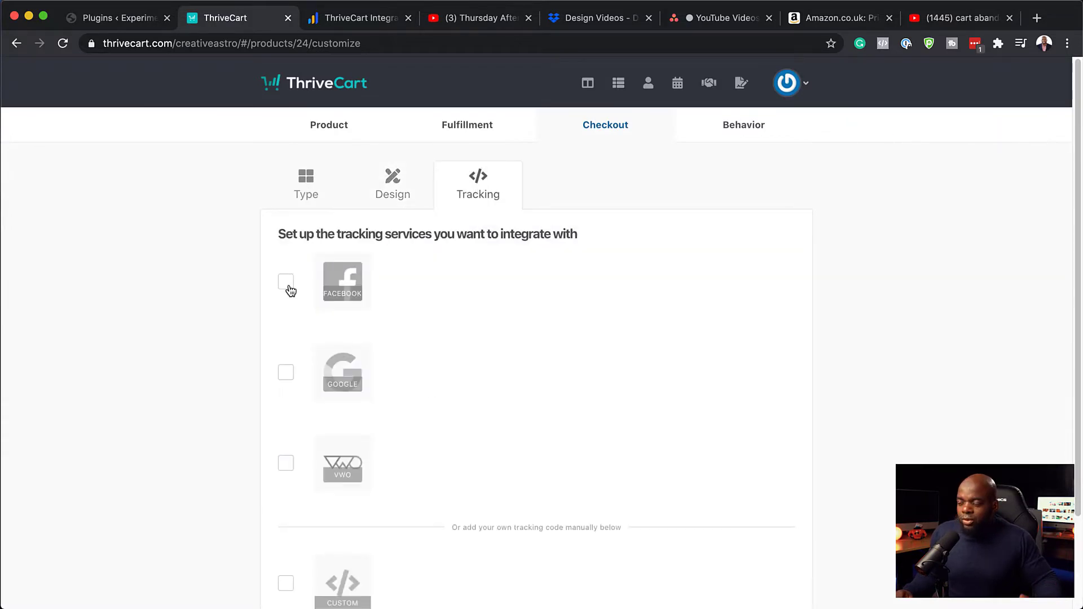
scroll(476, 418, down, 3)
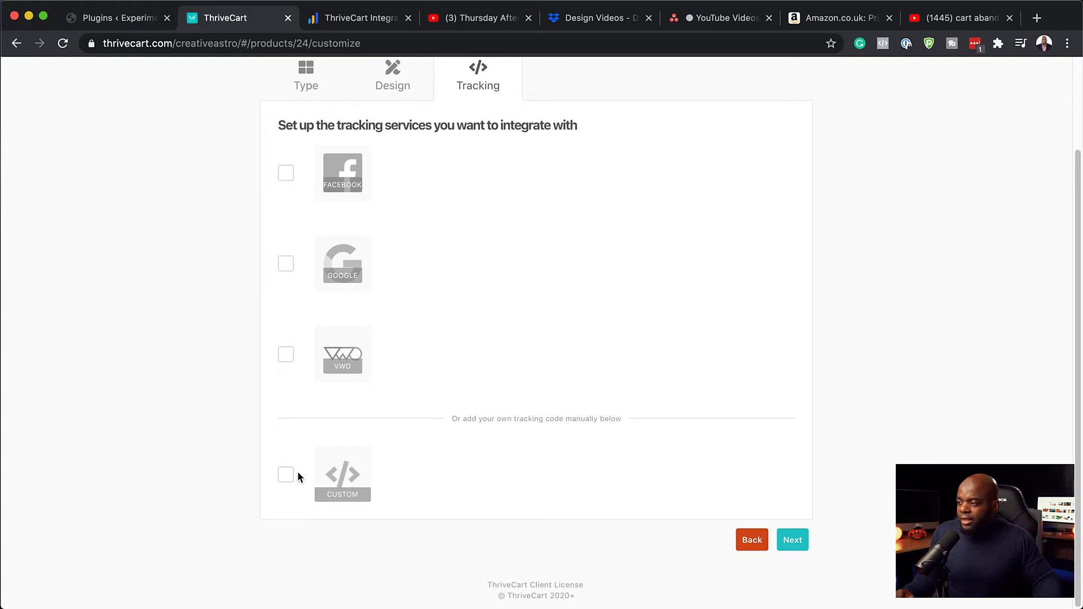
scroll(556, 390, up, 3)
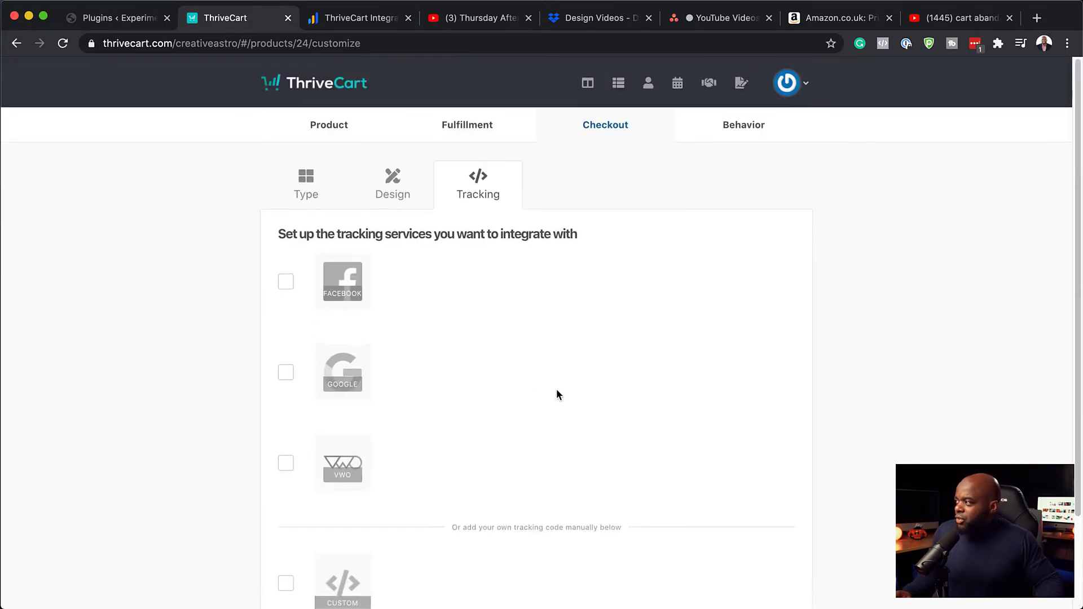
click(752, 127)
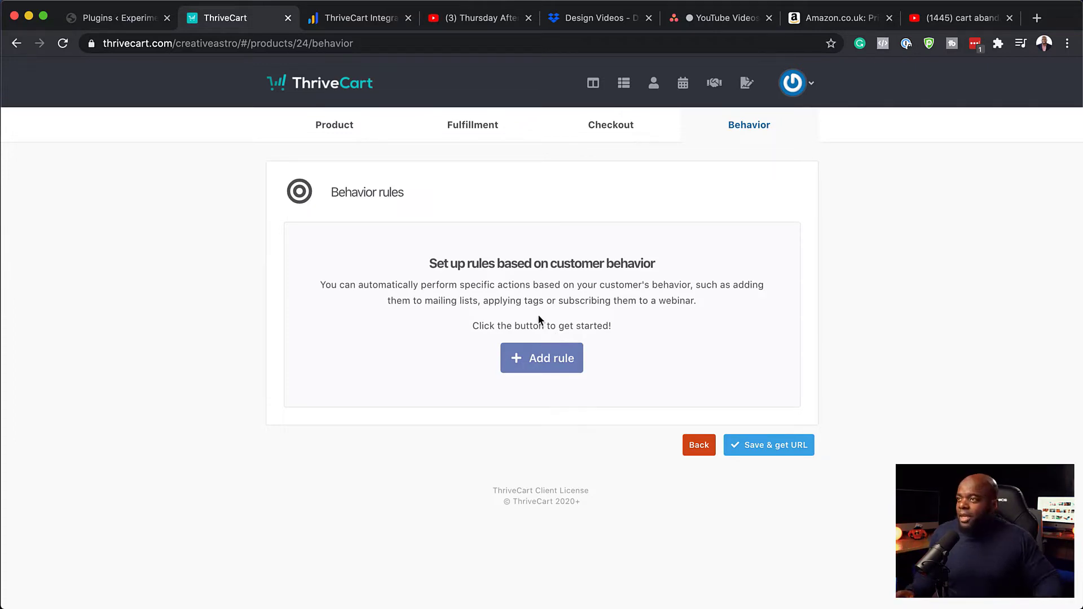
Activate the ThriveCart for LearnDash add-on from LearnDash LMS > Add-ons in WordPress
click(127, 25)
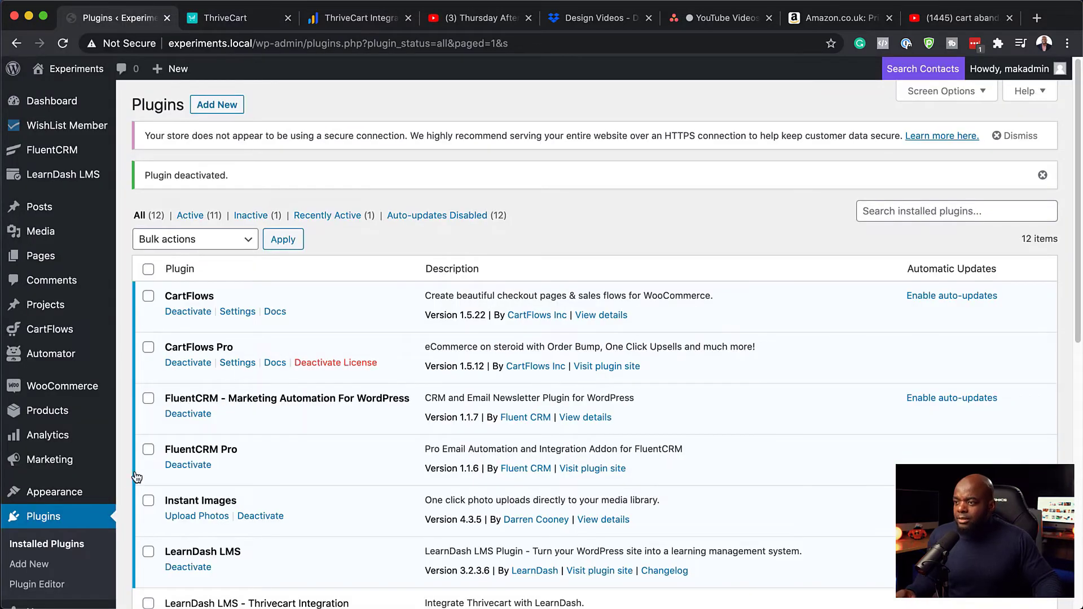
mouse_move(94, 178)
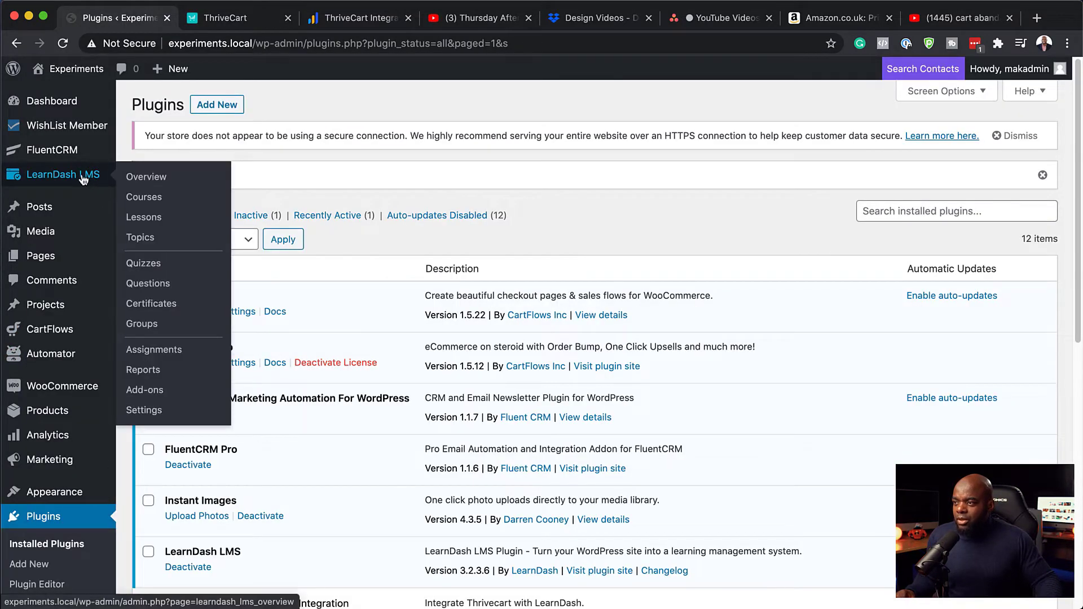
click(159, 397)
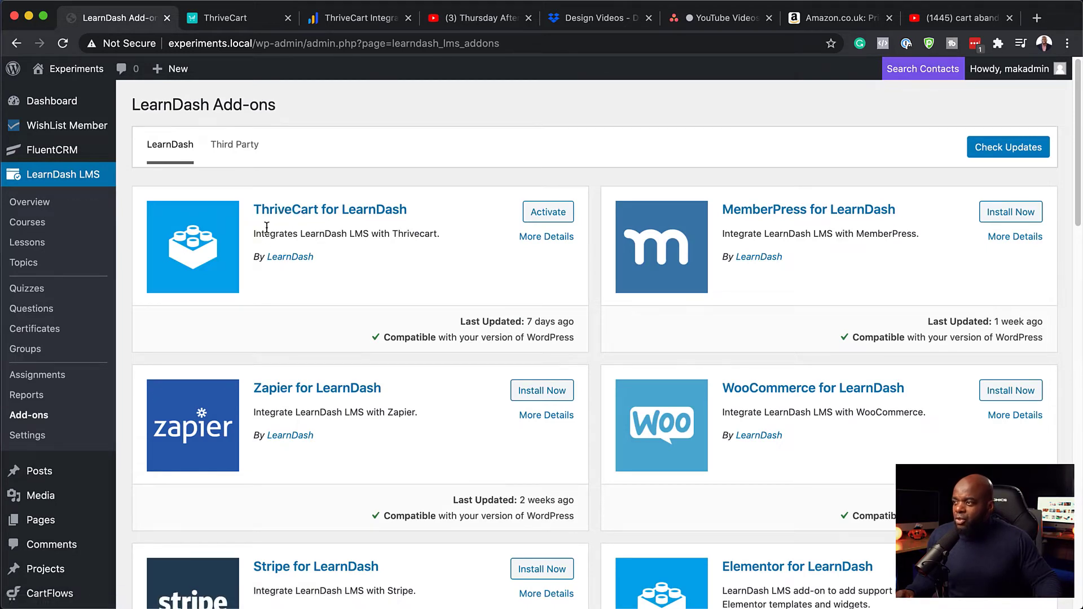
click(549, 217)
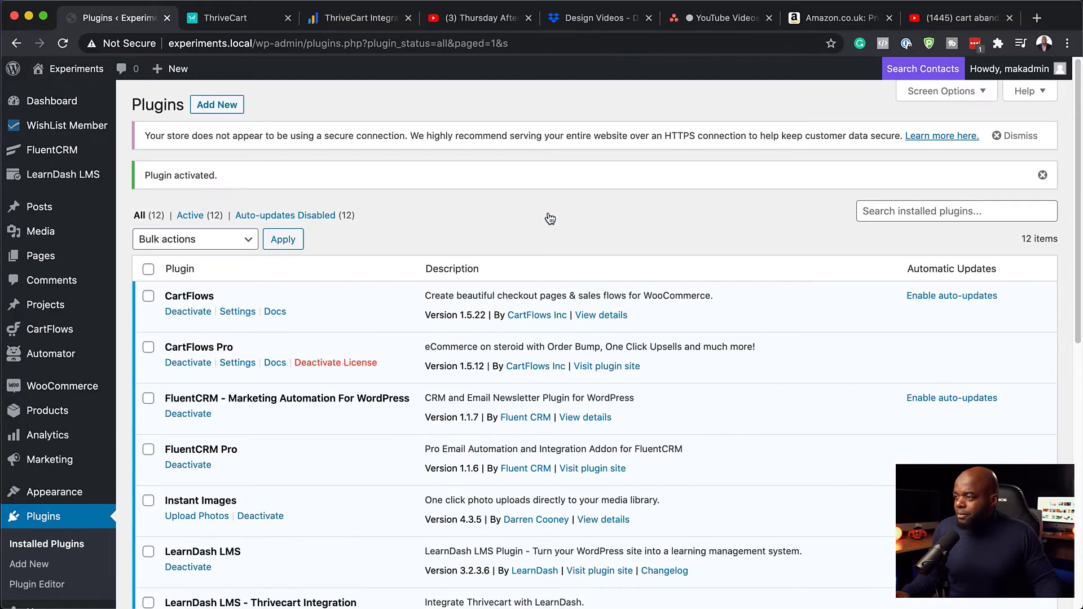
Move the New Course draft Thrivecart product to the trash and open the Thrivecart Settings page
scroll(378, 368, down, 6)
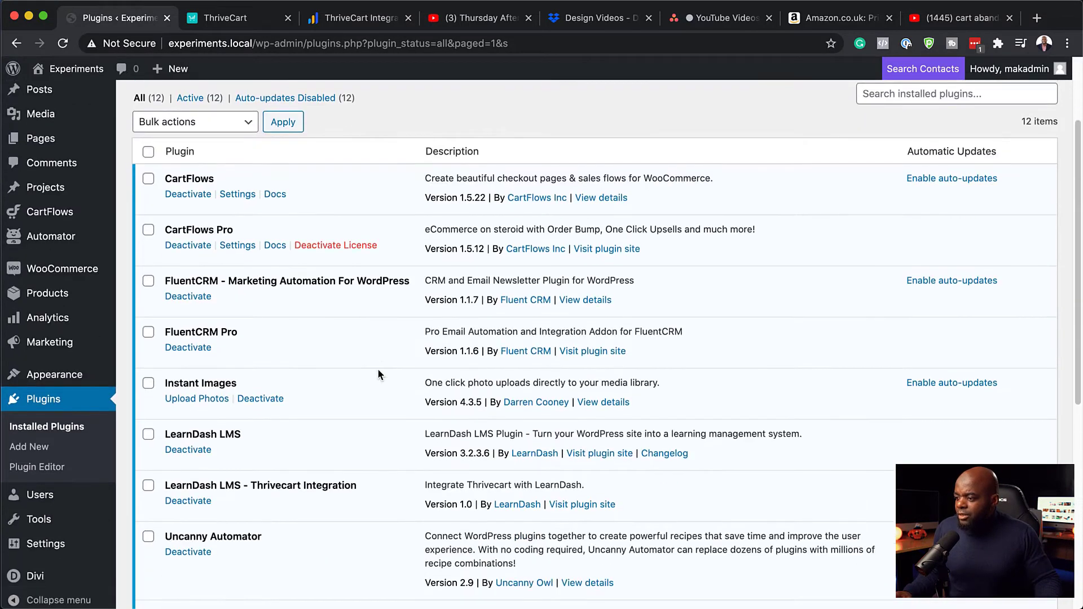
scroll(378, 373, down, 3)
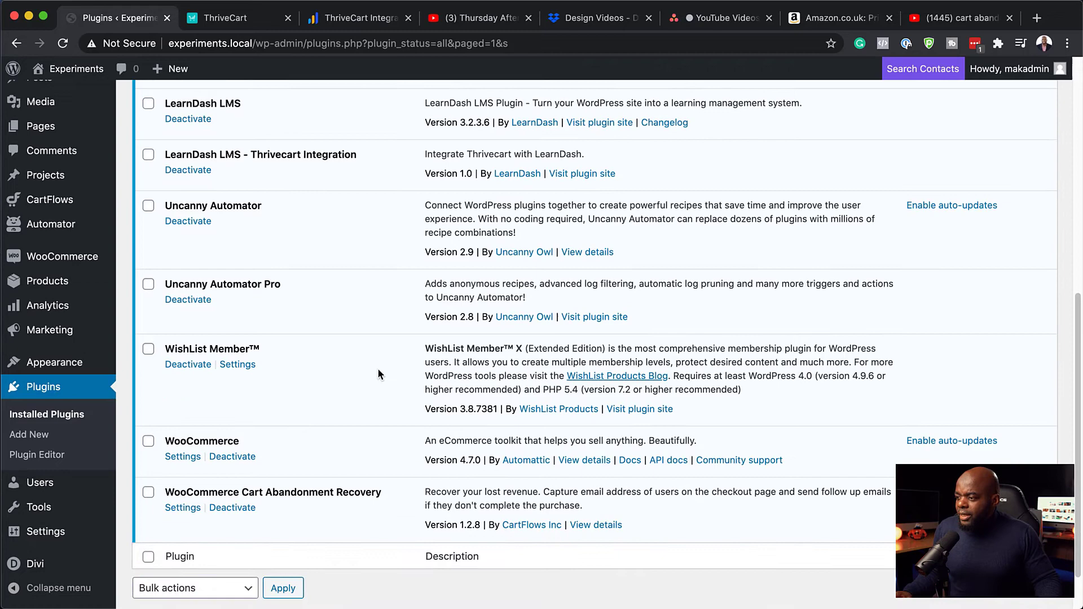
scroll(377, 369, up, 1)
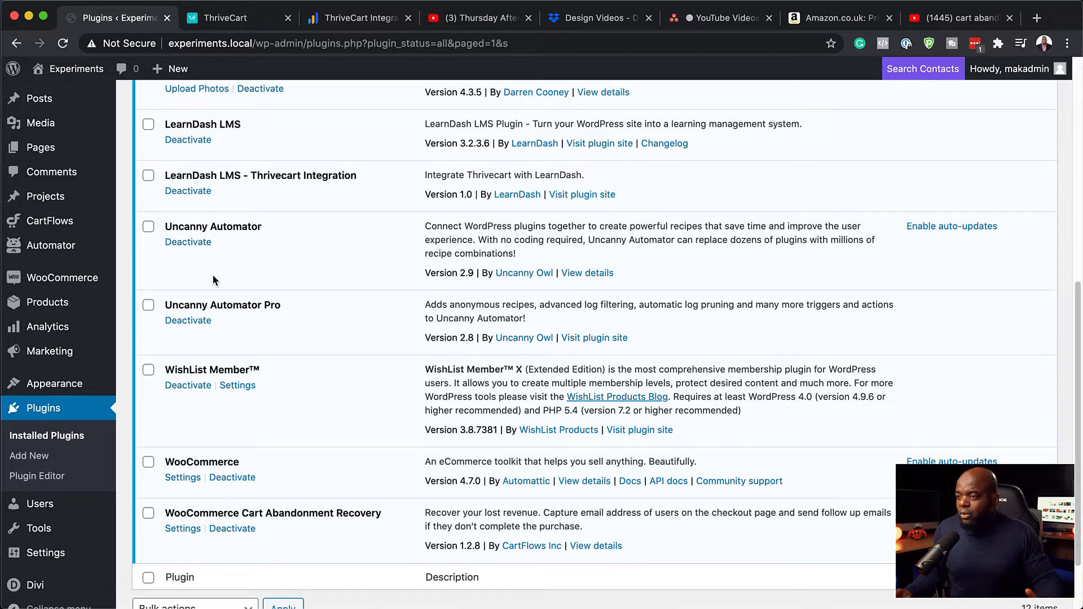
scroll(56, 338, up, 5)
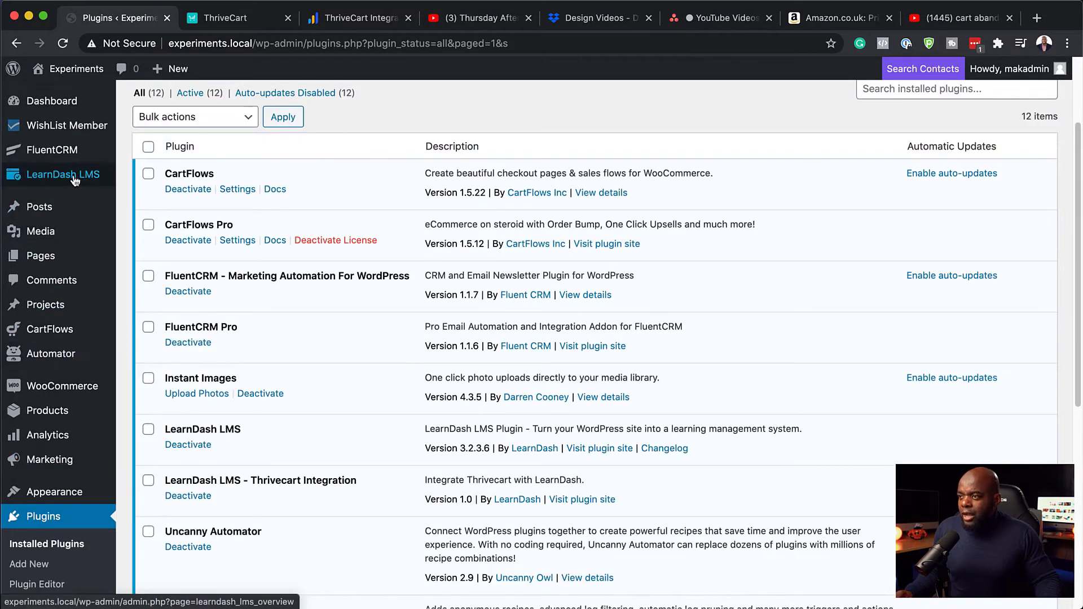
mouse_move(60, 178)
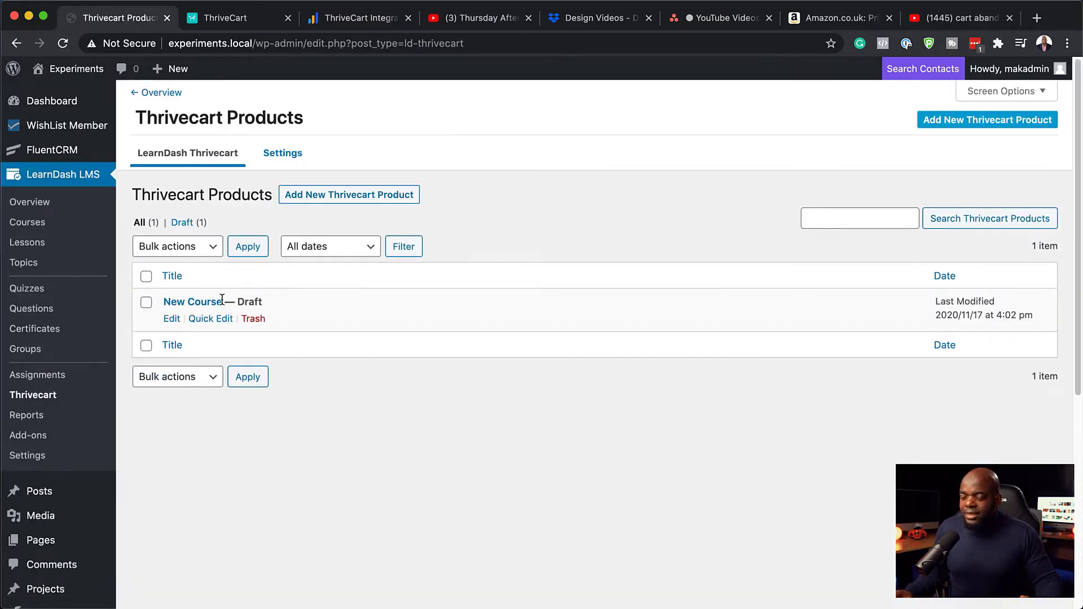
click(253, 319)
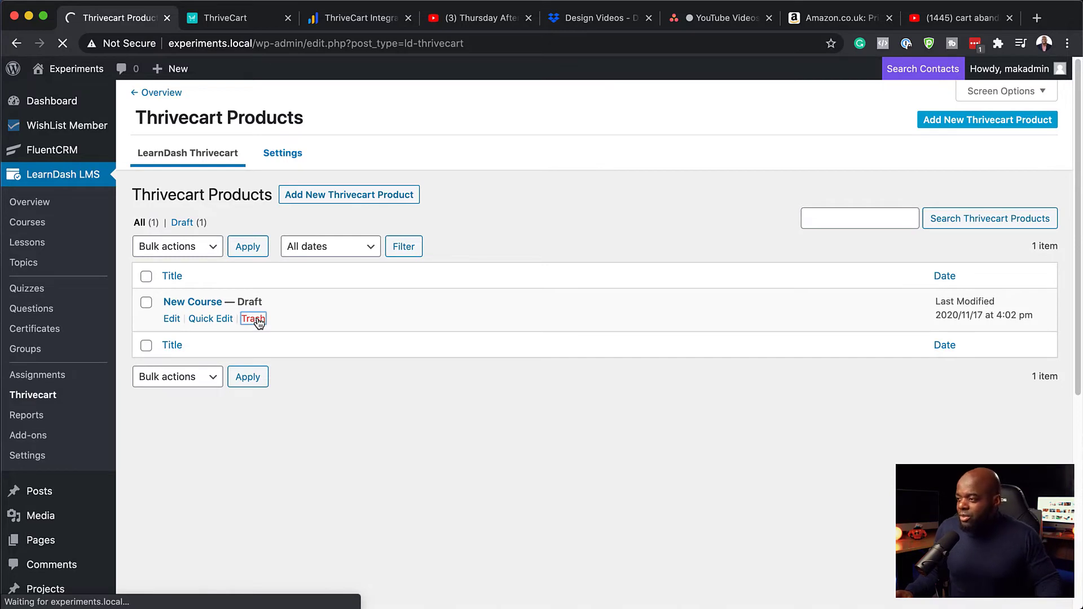
click(288, 155)
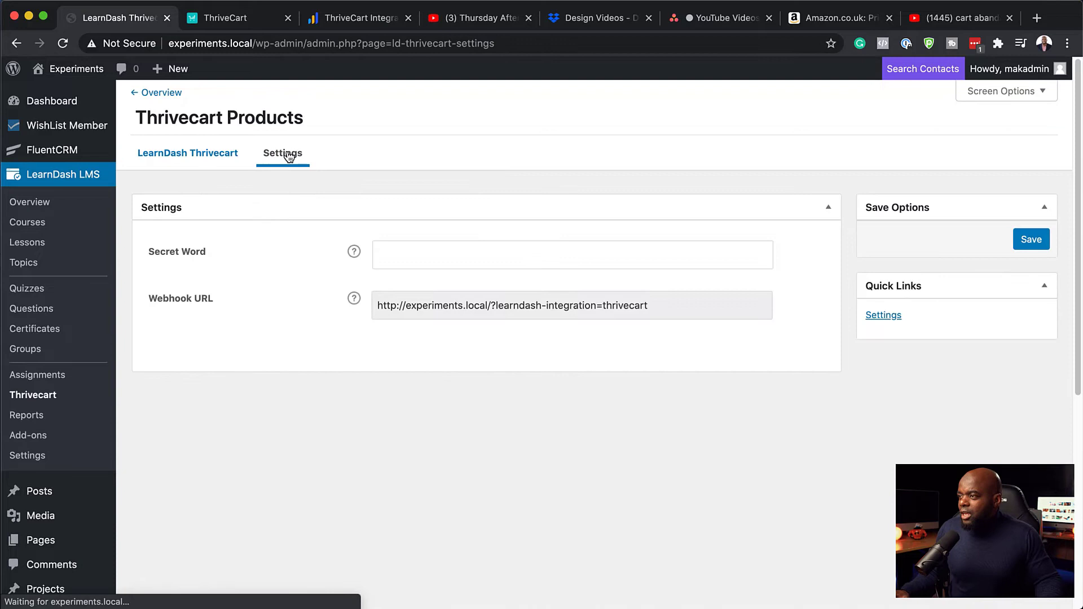
Check the Secret Word help text, then return to the empty Thrivecart products list
click(422, 264)
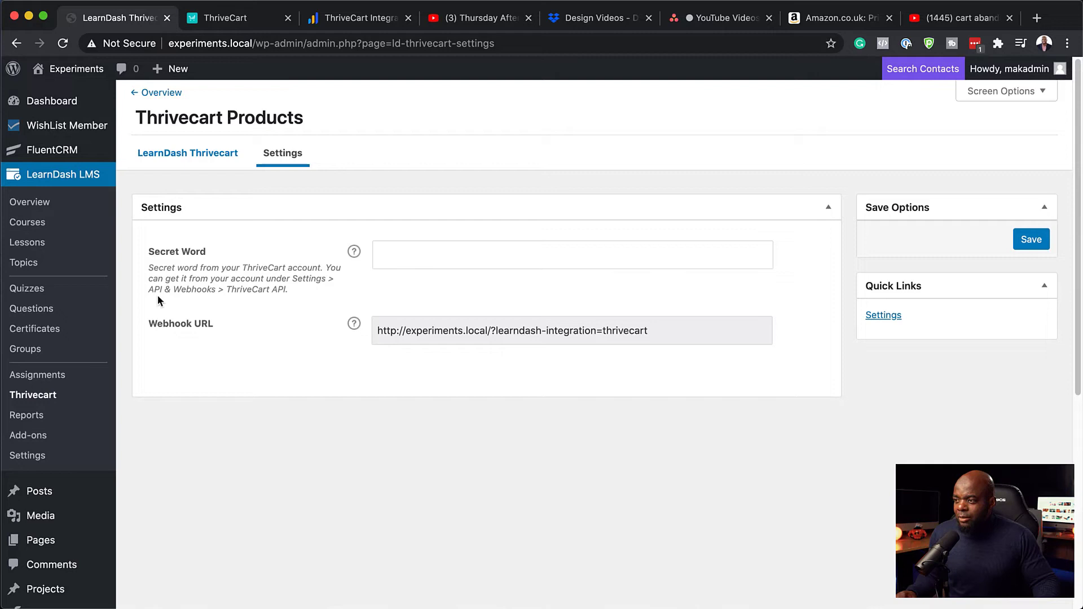
click(398, 255)
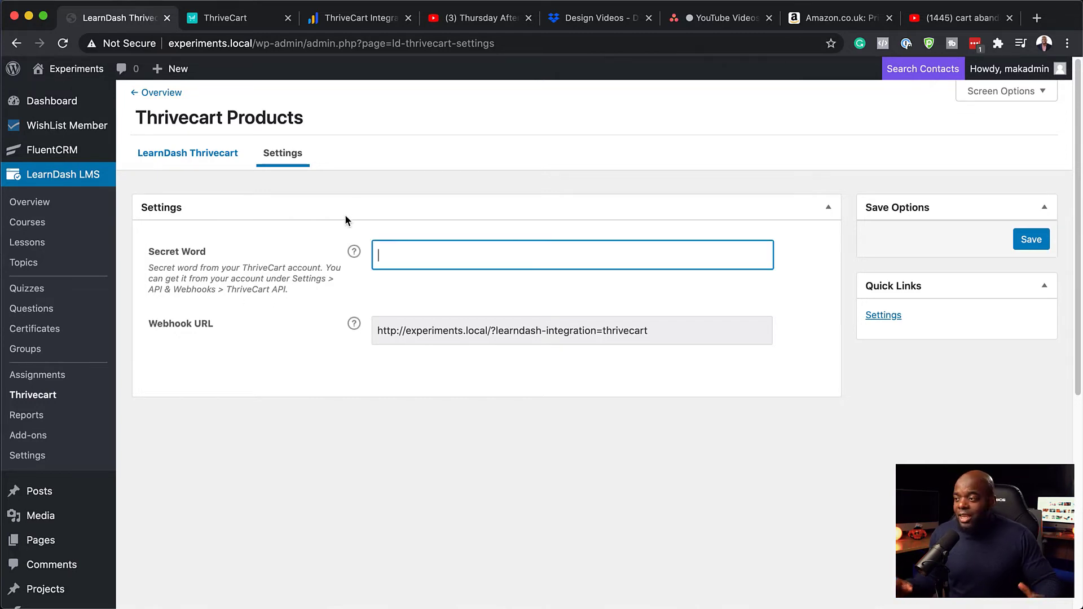
click(208, 158)
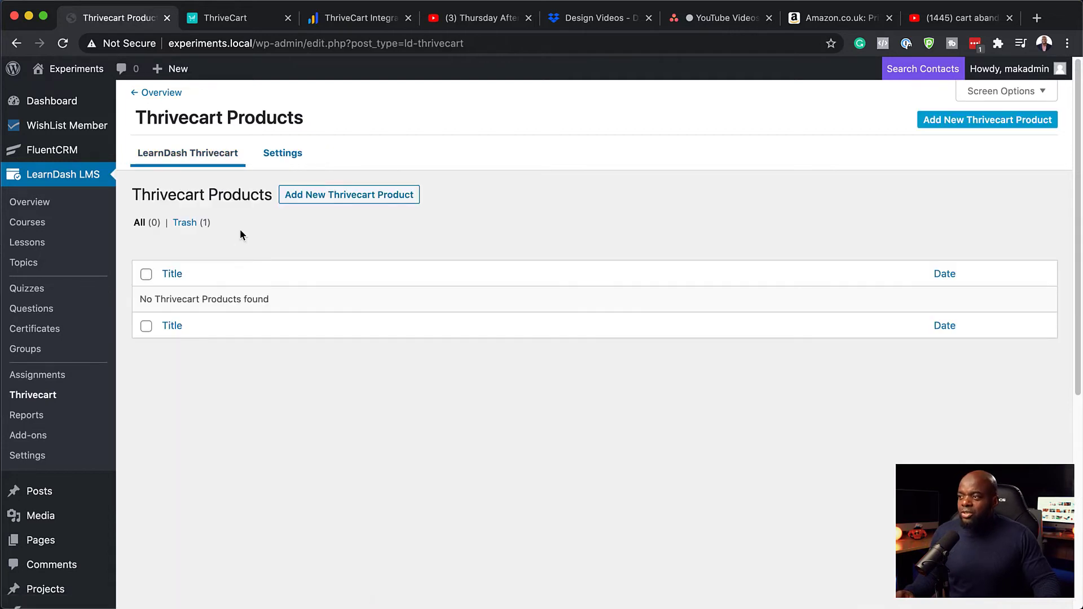
Start a new Thrivecart product titled 'My Course' with slug 'my-course' and view the Product ID help
click(356, 202)
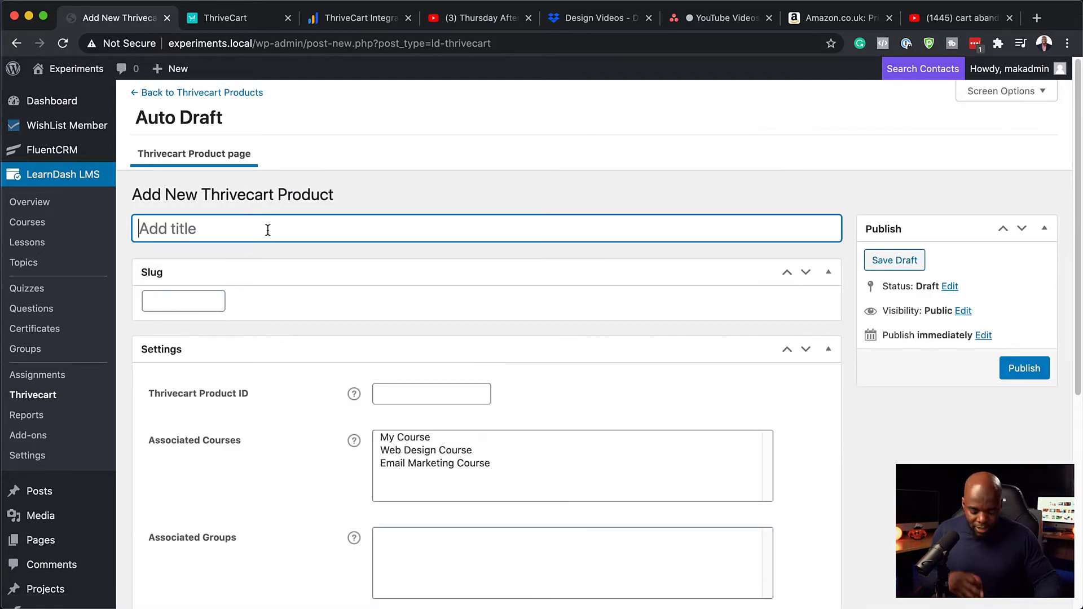
text(My Course)
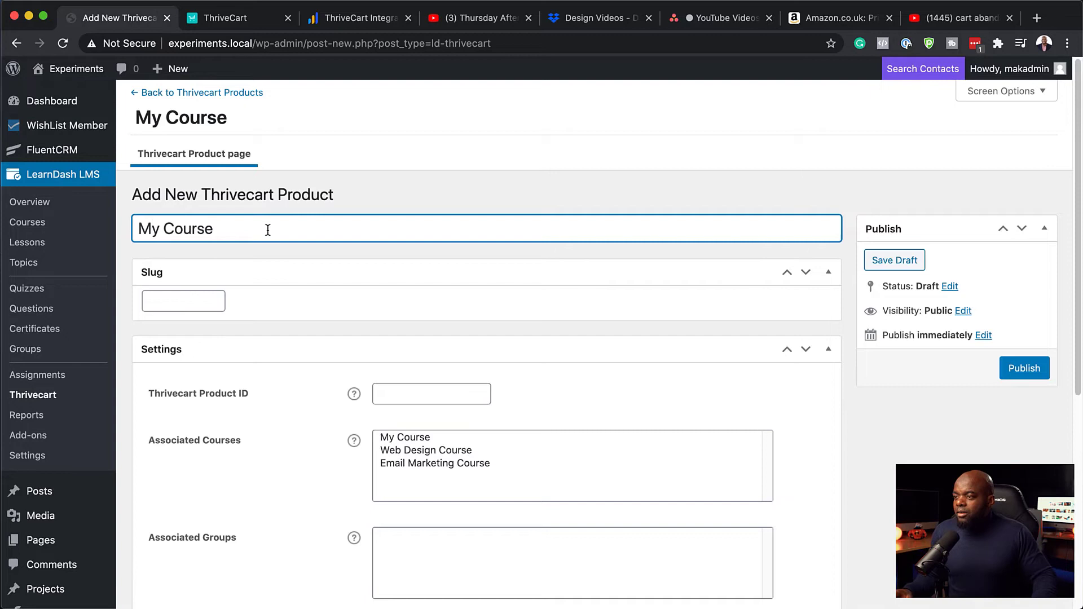
click(171, 303)
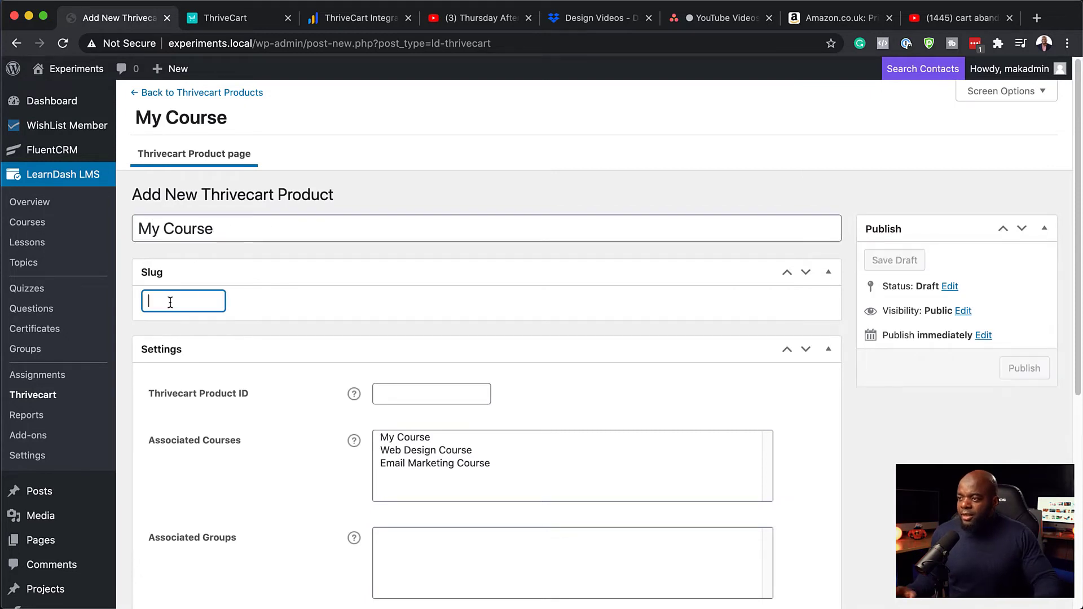
text(my)
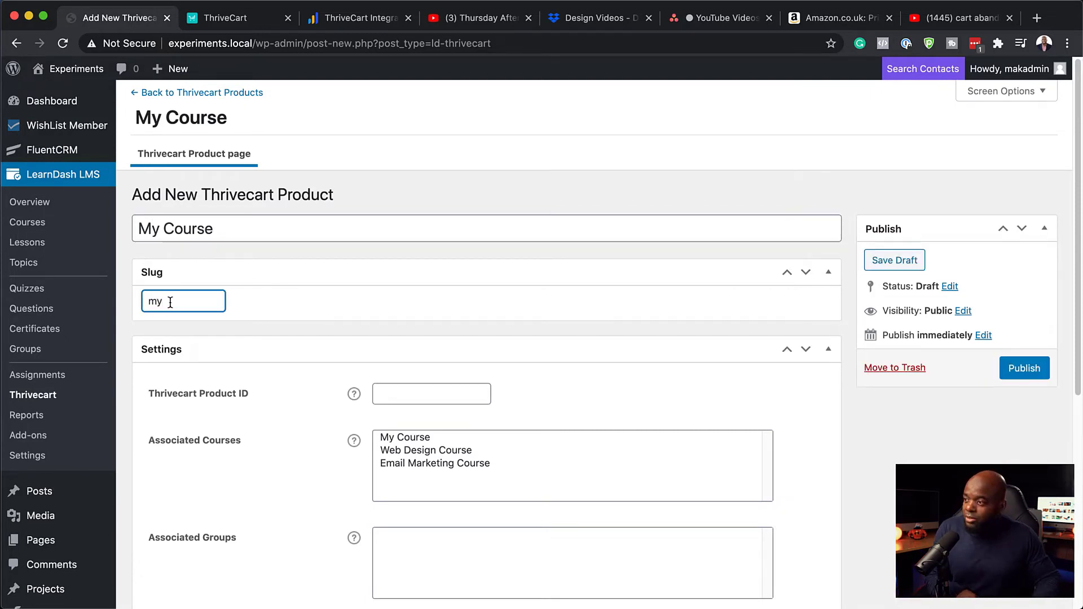
text(-cou)
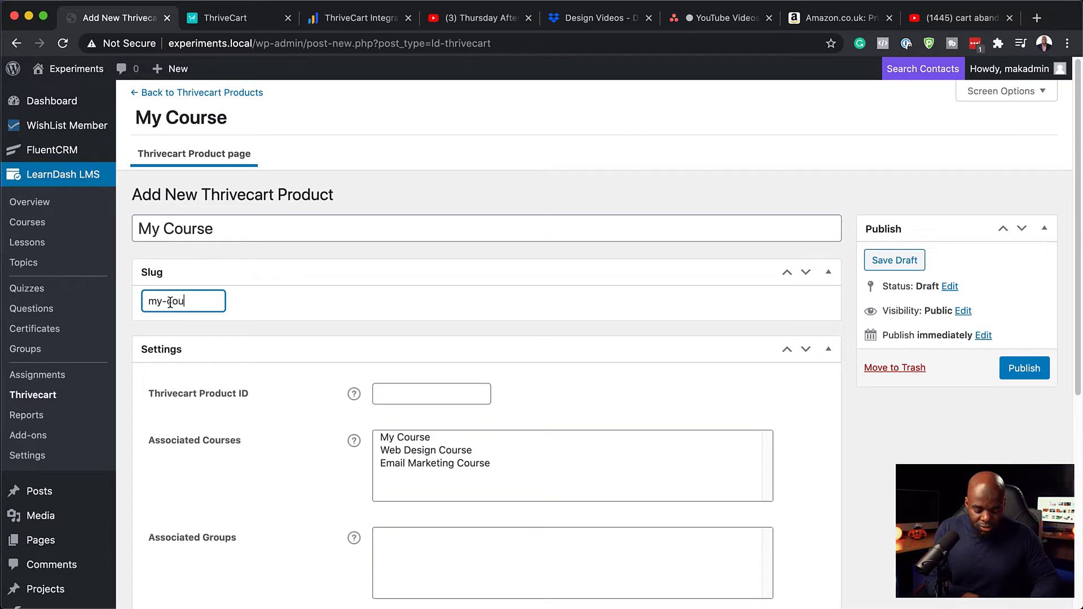
text(rse)
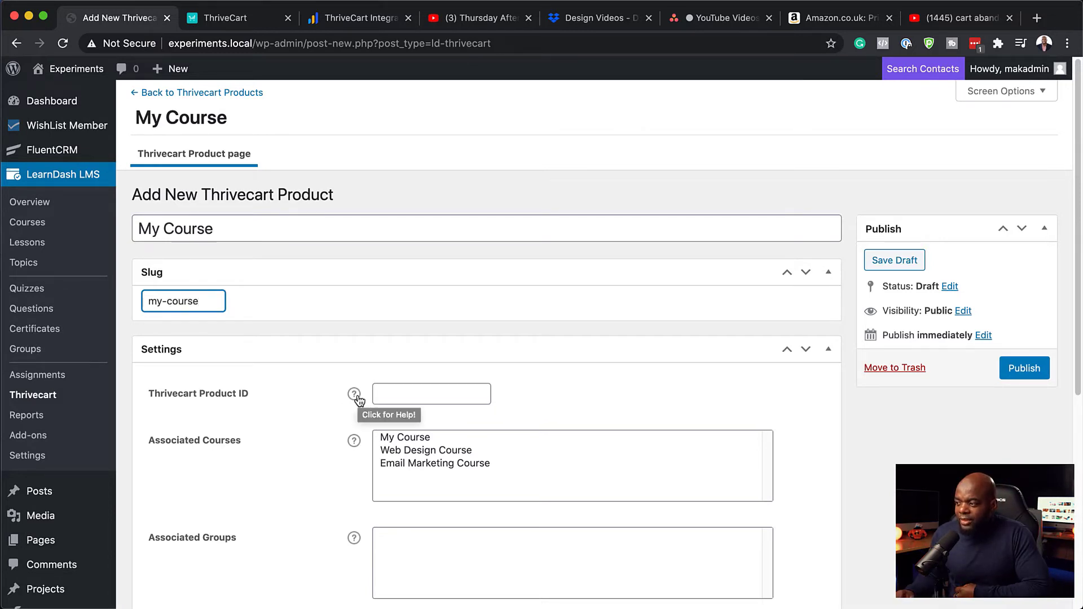
click(354, 395)
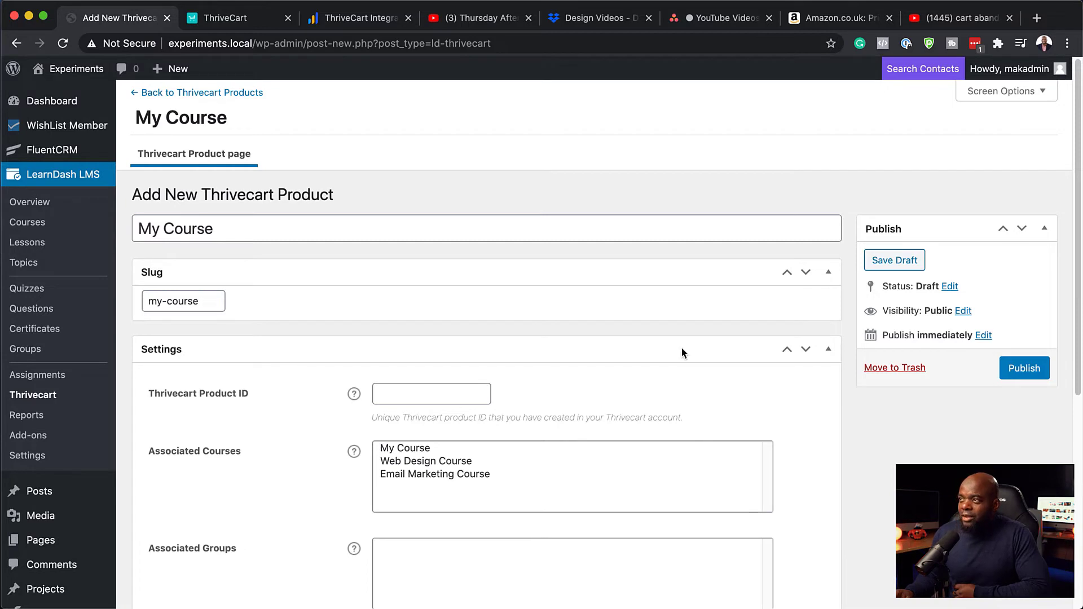
In ThriveCart, set the My Course product status to Live and save it to get its checkout URL
click(241, 21)
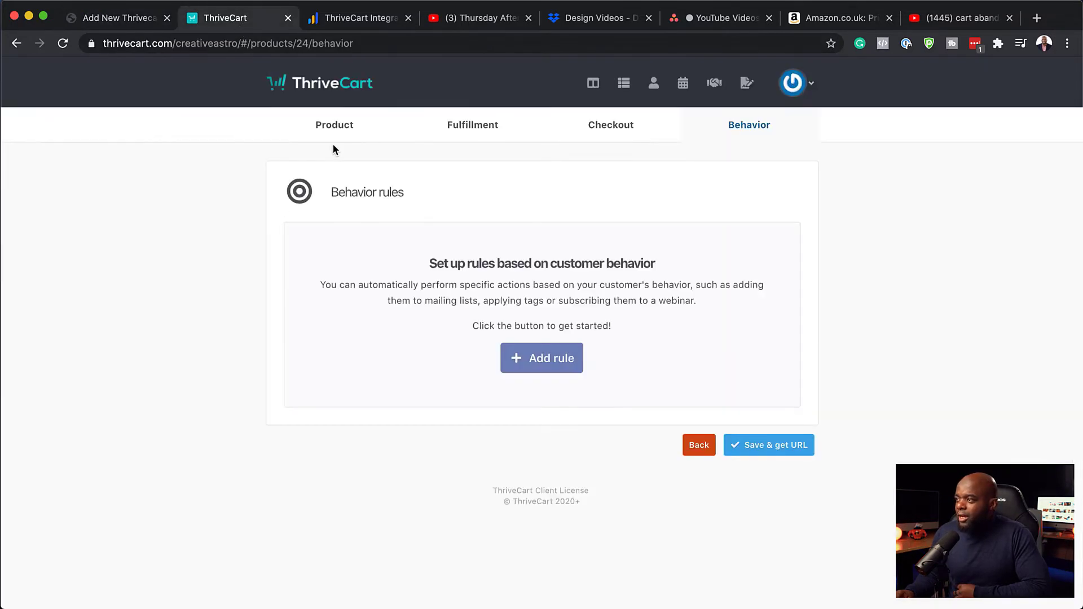
click(336, 129)
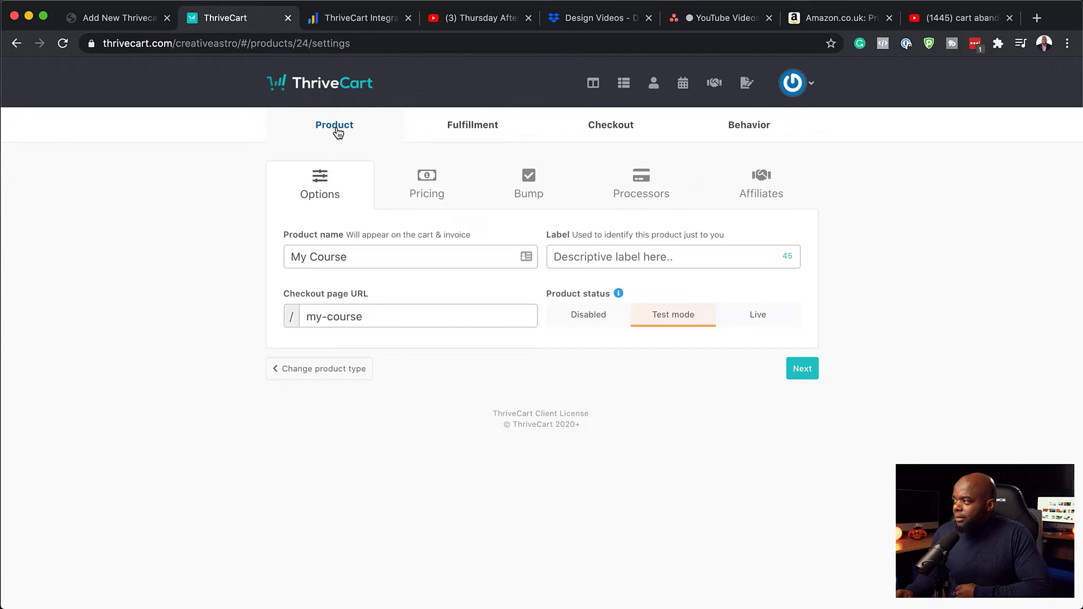
click(624, 84)
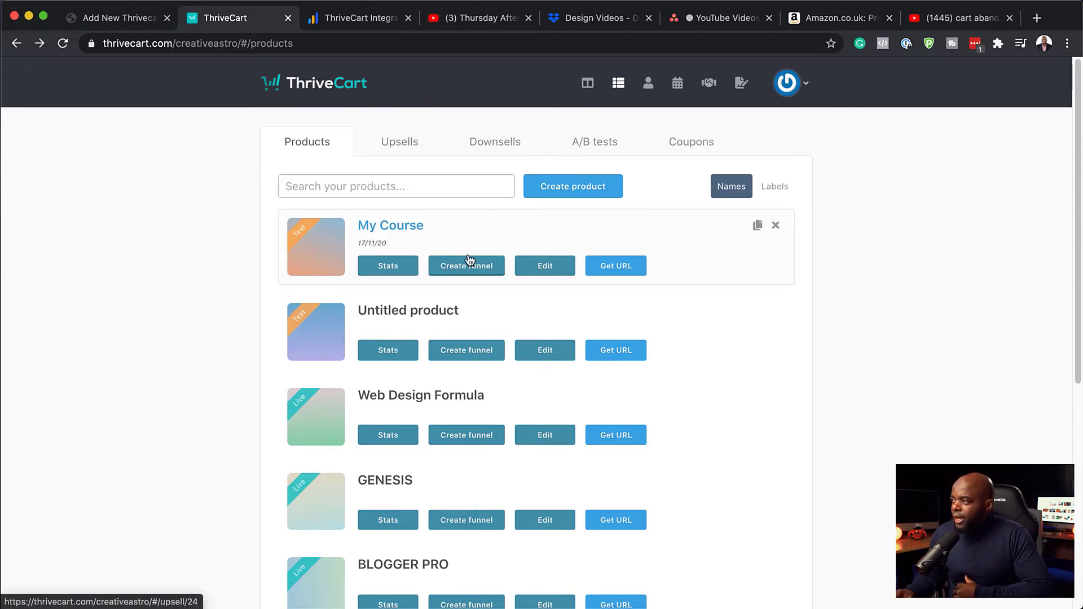
click(558, 270)
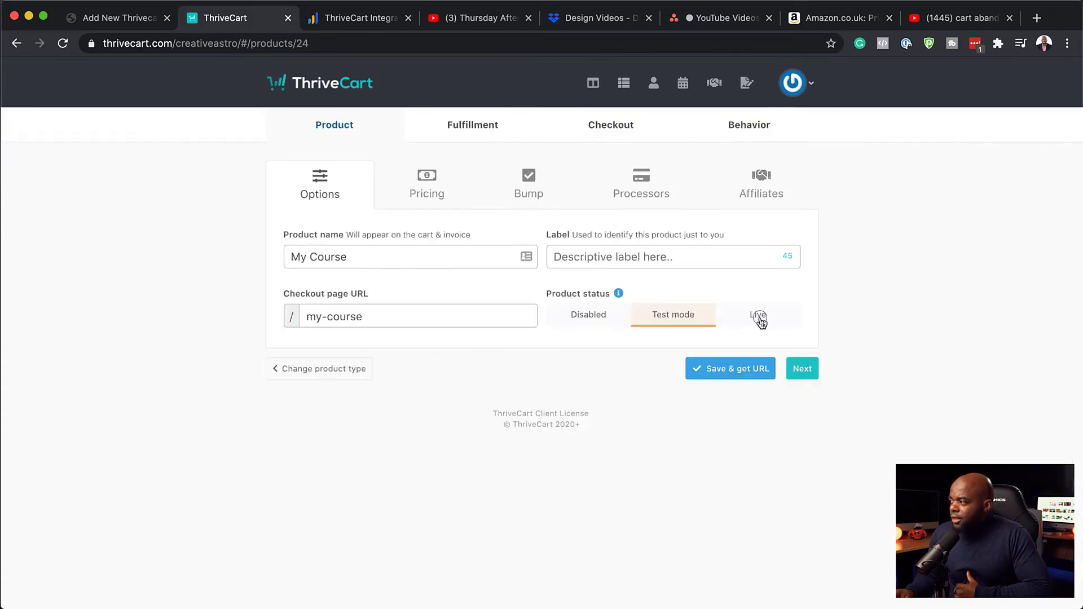
click(760, 320)
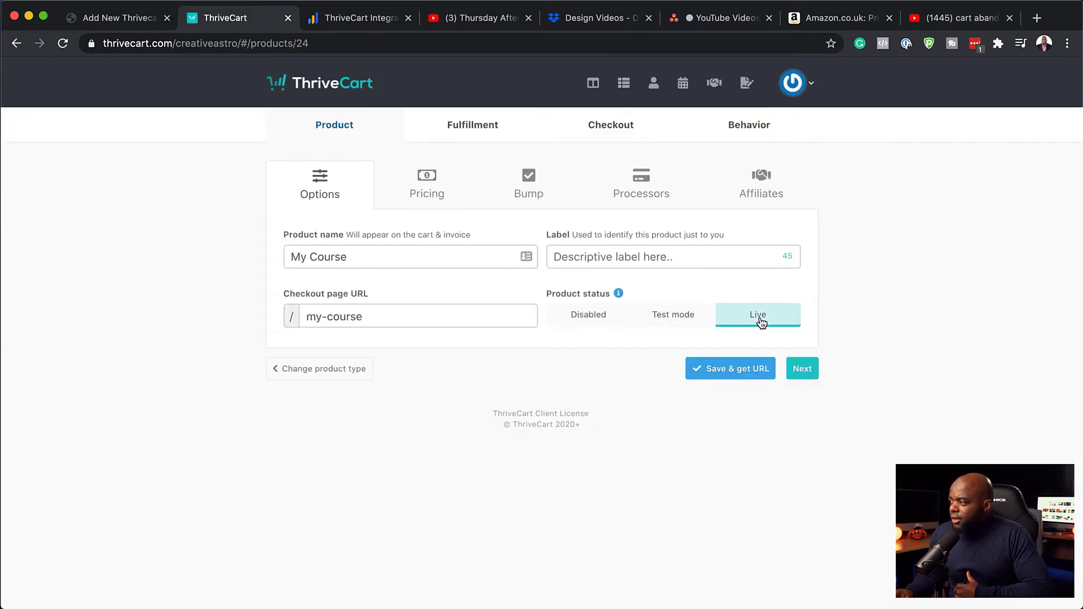
click(747, 370)
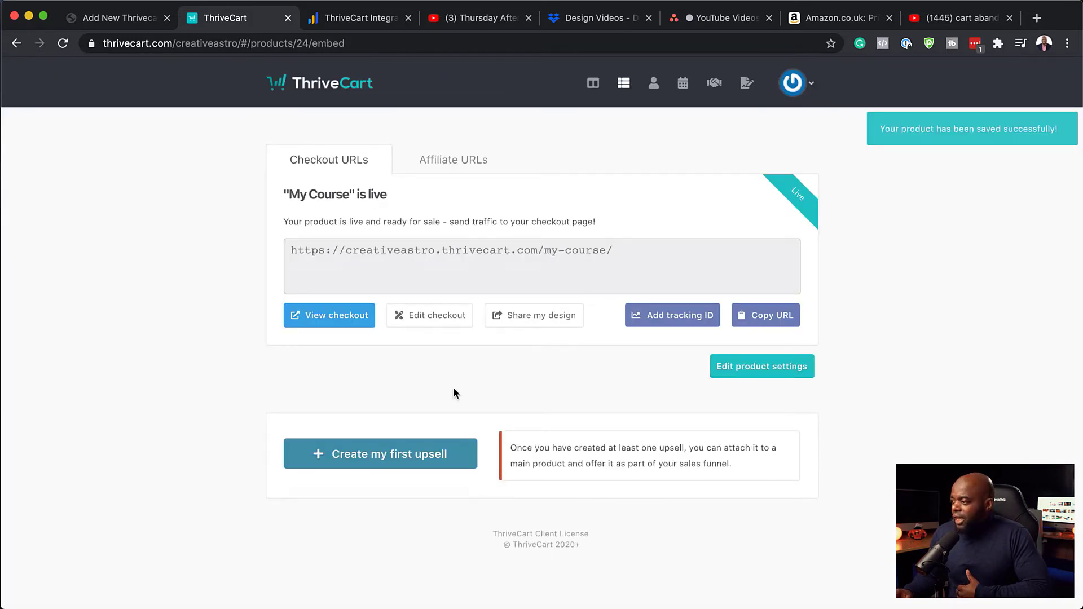
Open the My Course checkout page, creativeastro.thrivecart.com/my-course/, in a new browser tab
click(143, 20)
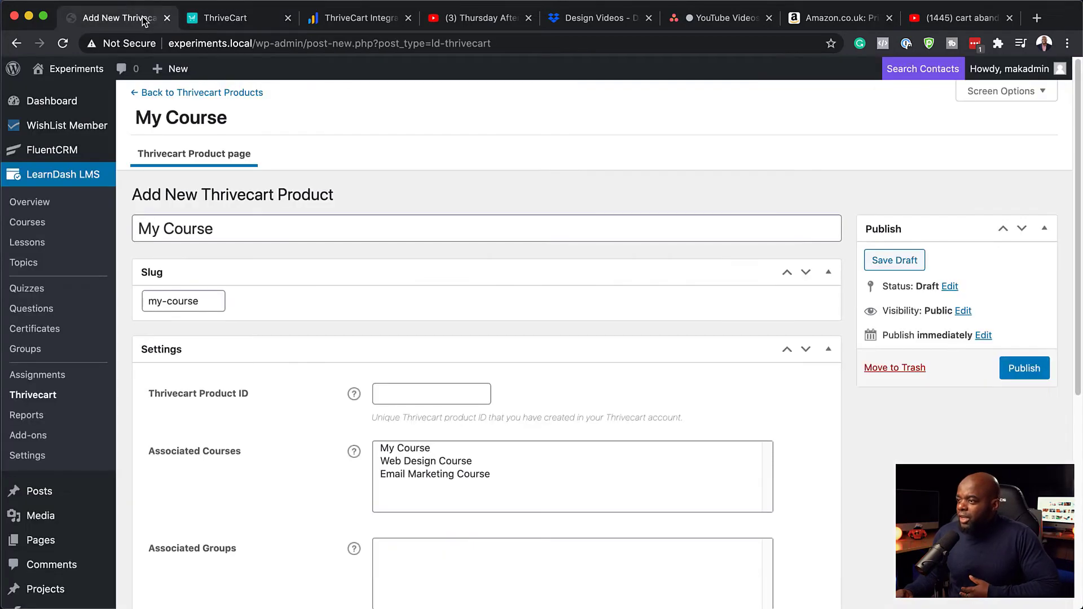
scroll(296, 435, down, 1)
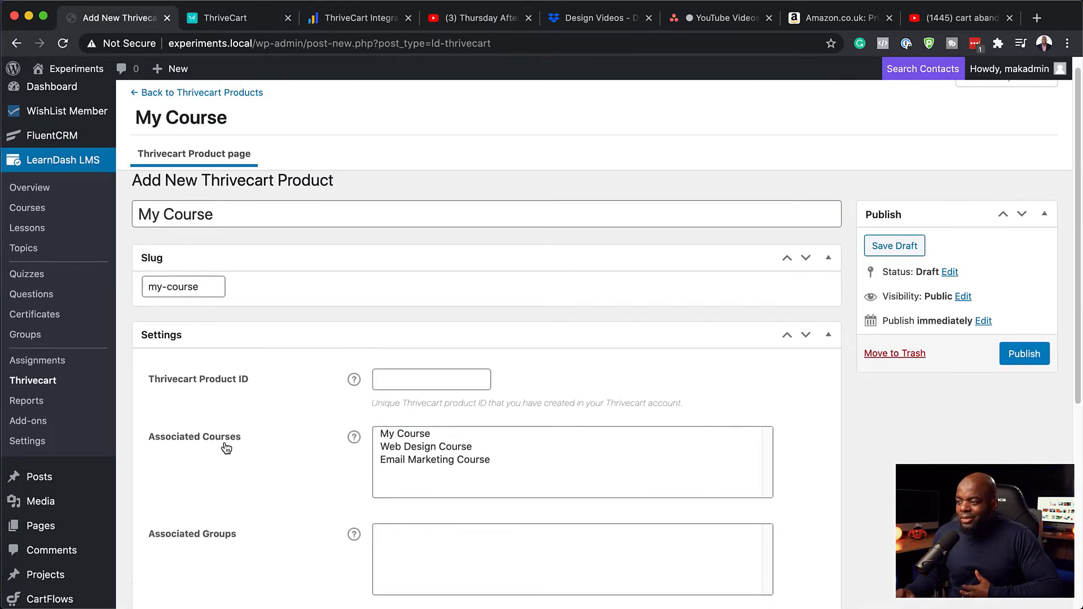
click(244, 21)
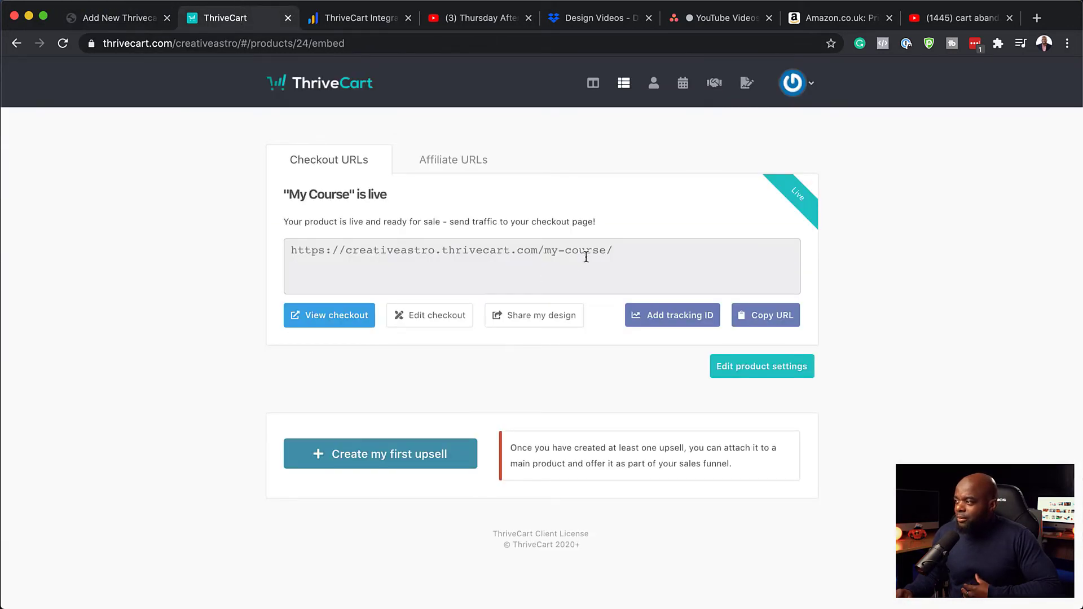
click(630, 250)
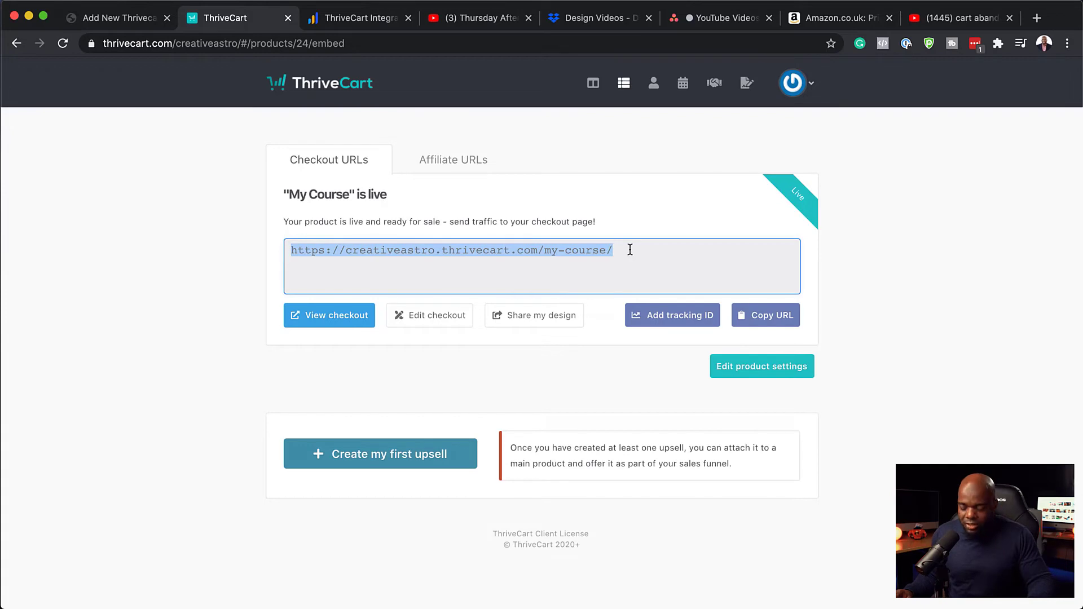
click(337, 319)
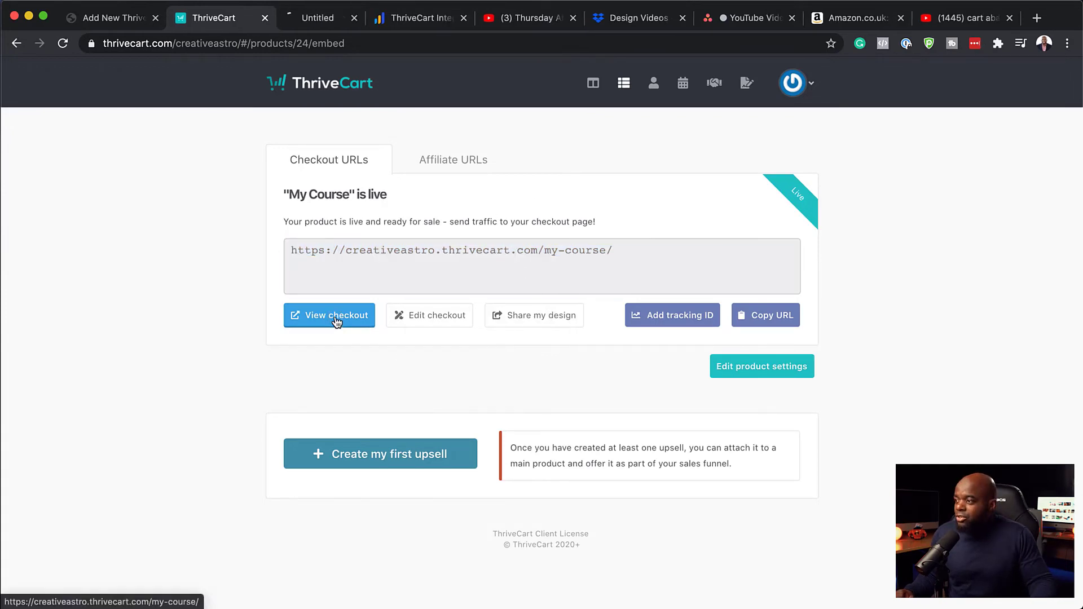
Enter a test e-mail on the My Course checkout, continue to the payment step, then return to WordPress
click(314, 20)
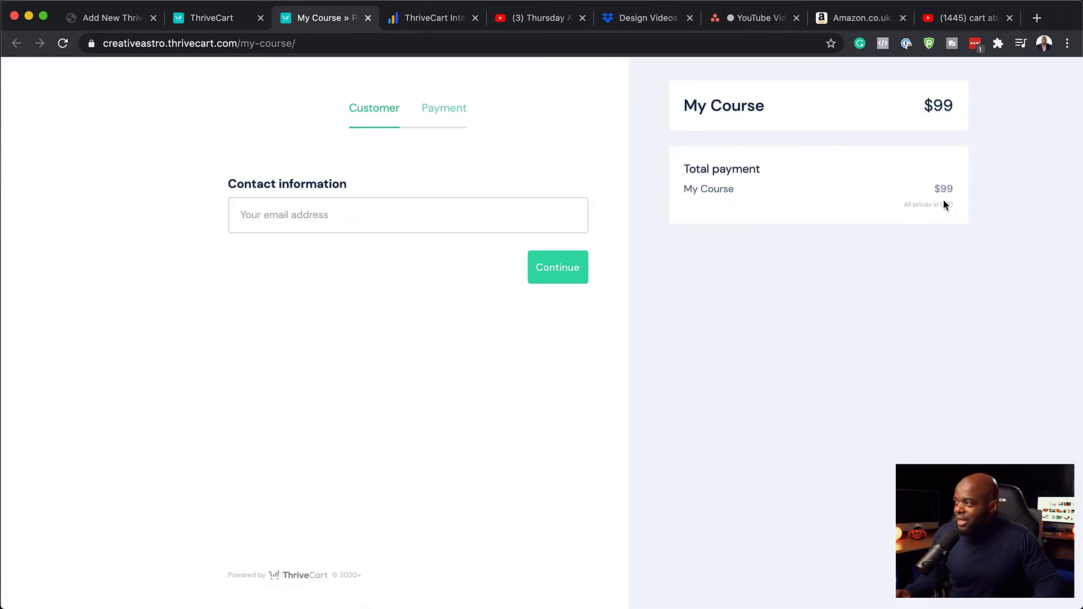
click(252, 219)
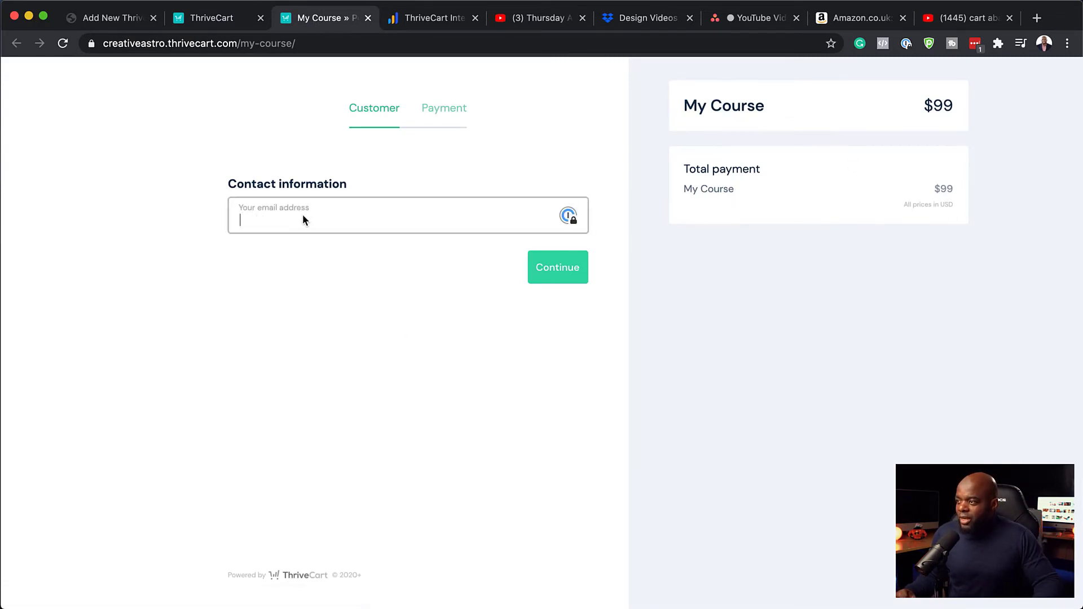
click(441, 114)
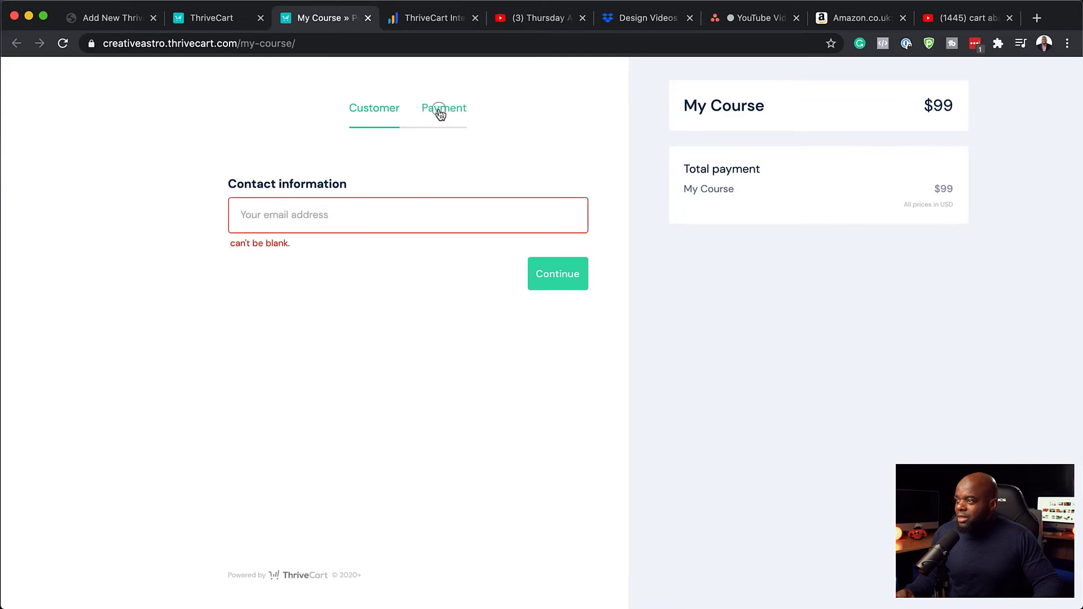
click(331, 219)
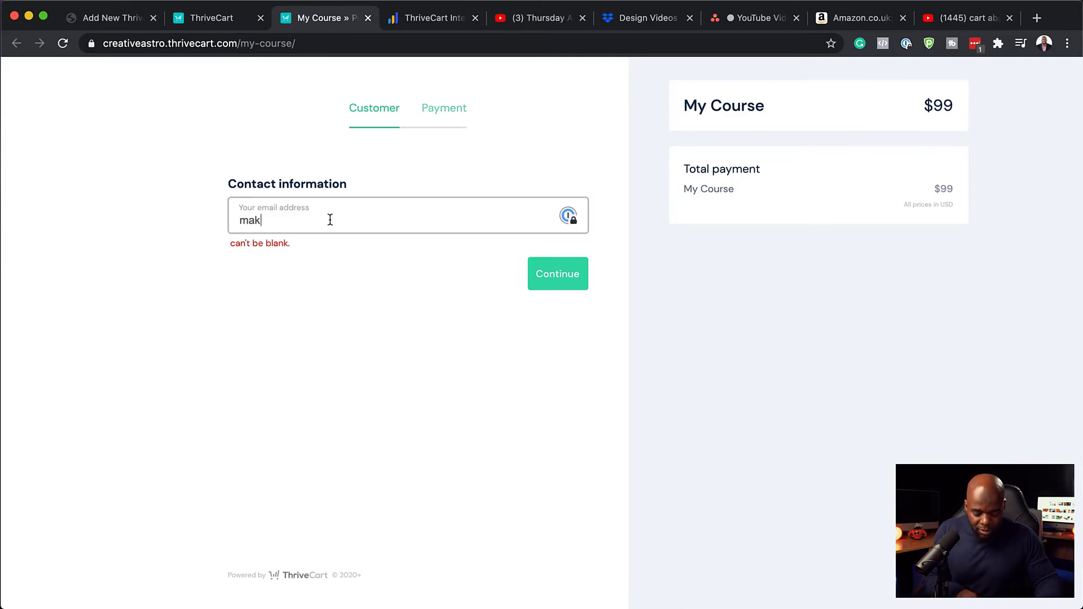
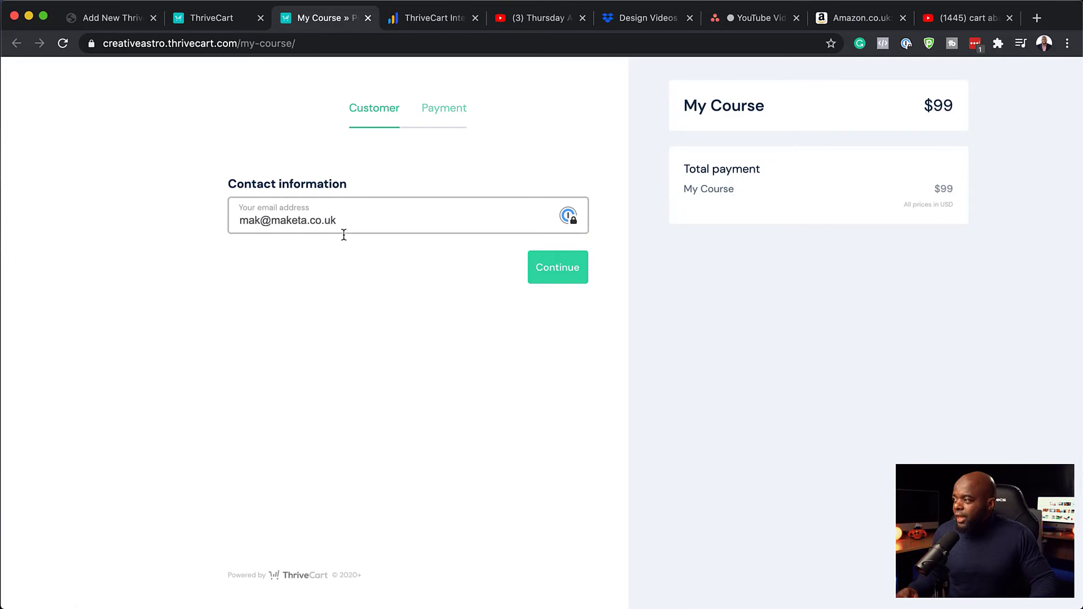
click(562, 271)
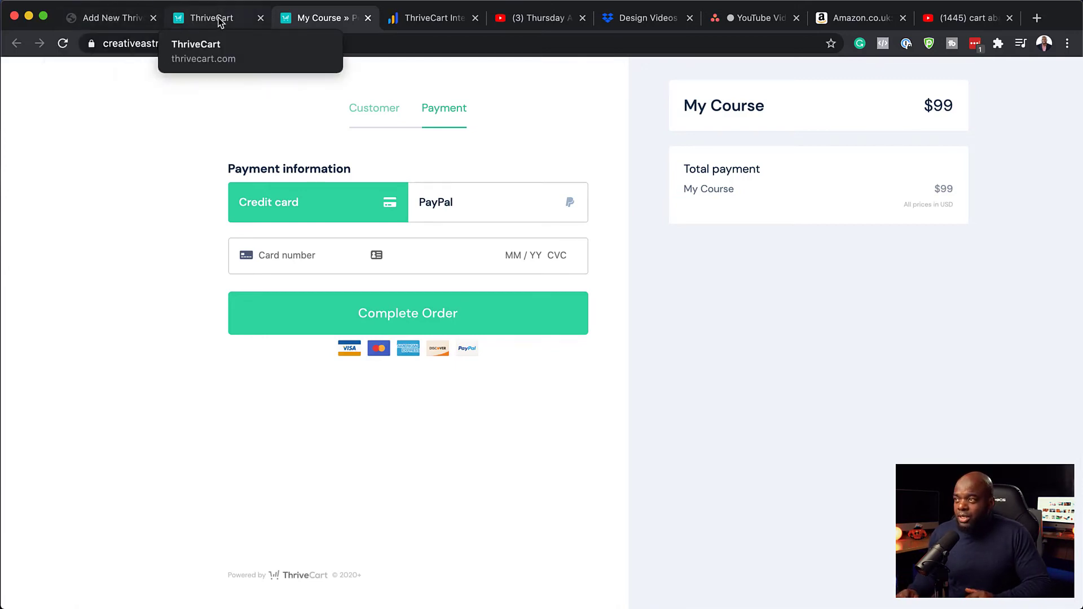
click(220, 22)
Leave My Course as the only associated course and click into the Thrivecart Product ID field
click(125, 19)
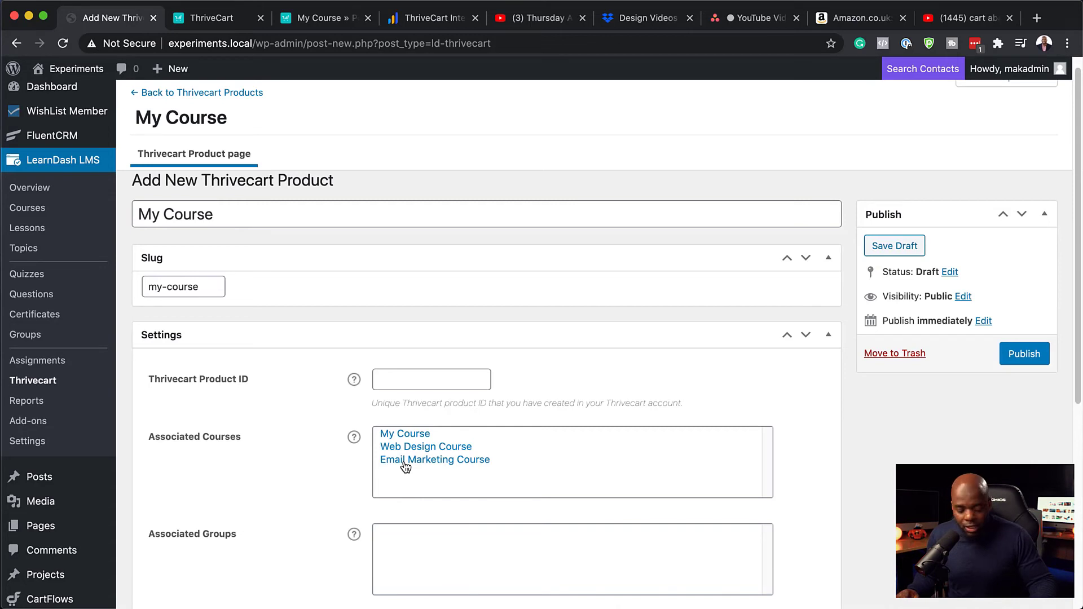
click(443, 451)
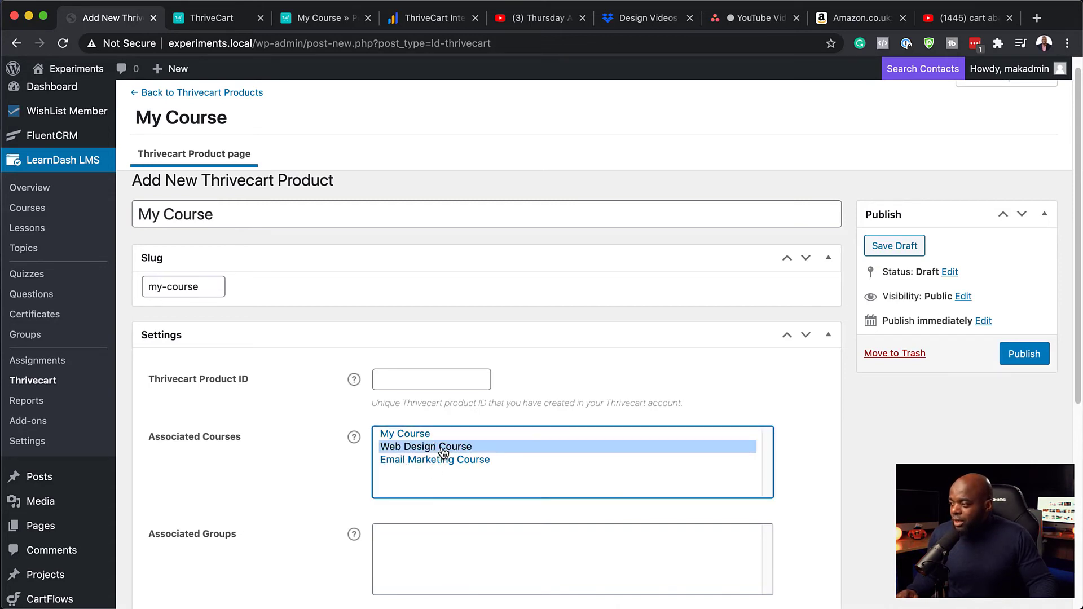
click(453, 436)
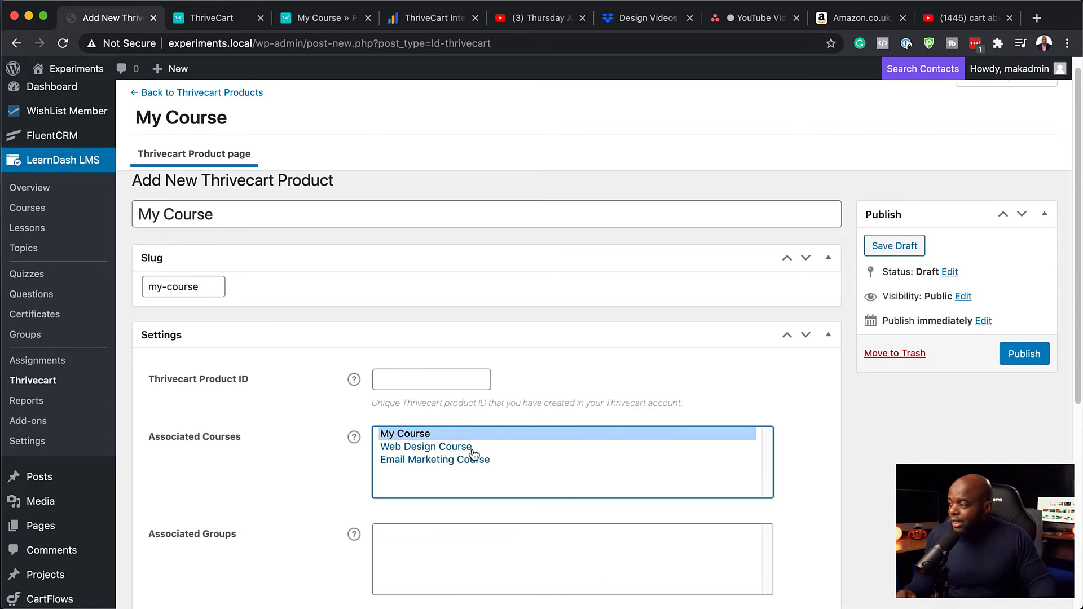
super+click(472, 449)
super+click(471, 462)
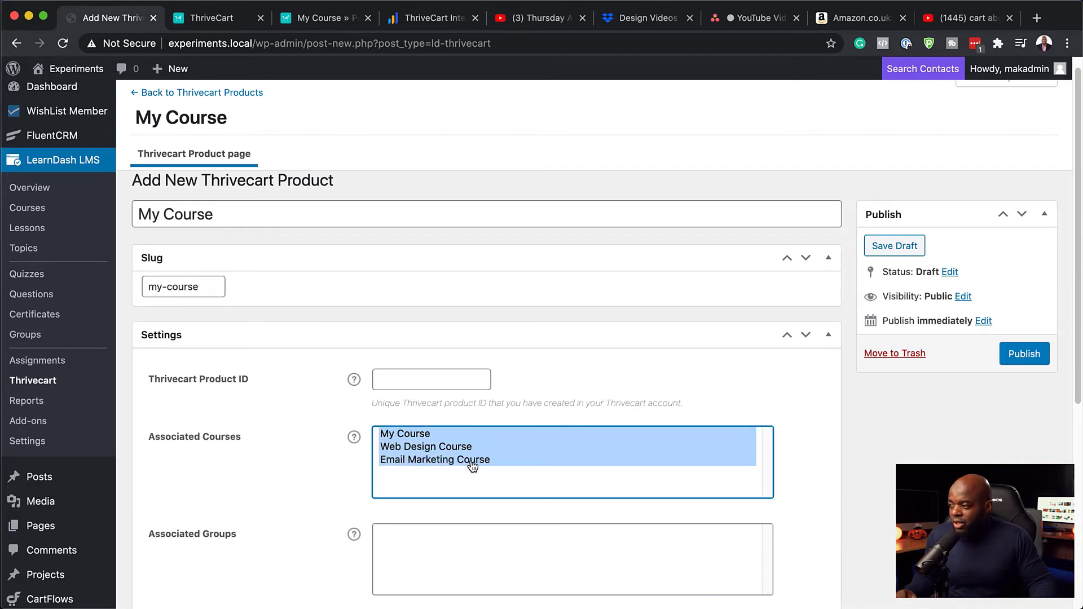
super+click(471, 462)
super+click(471, 449)
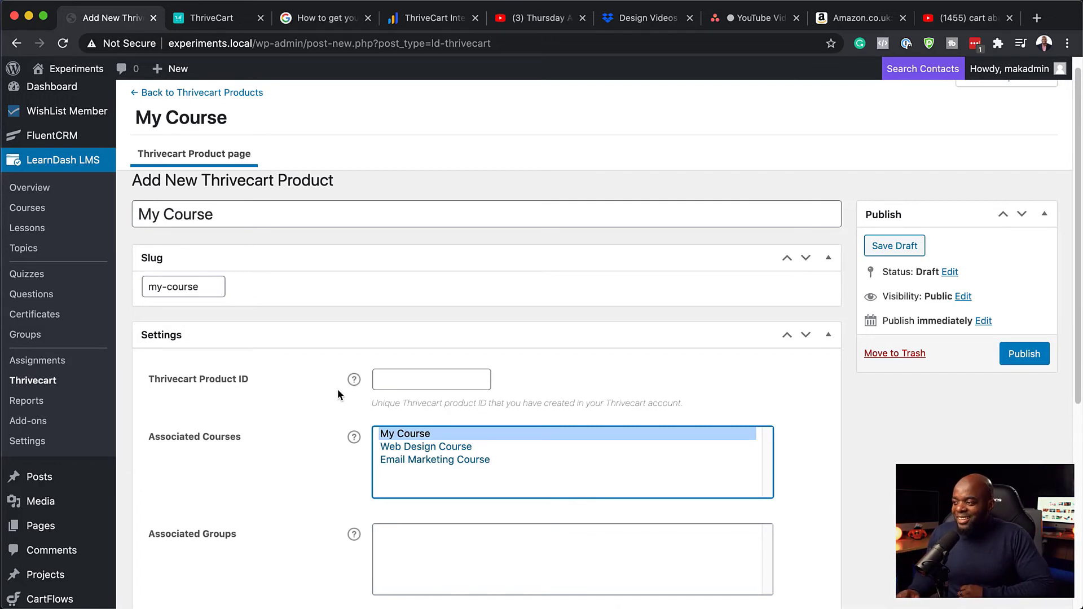
click(385, 383)
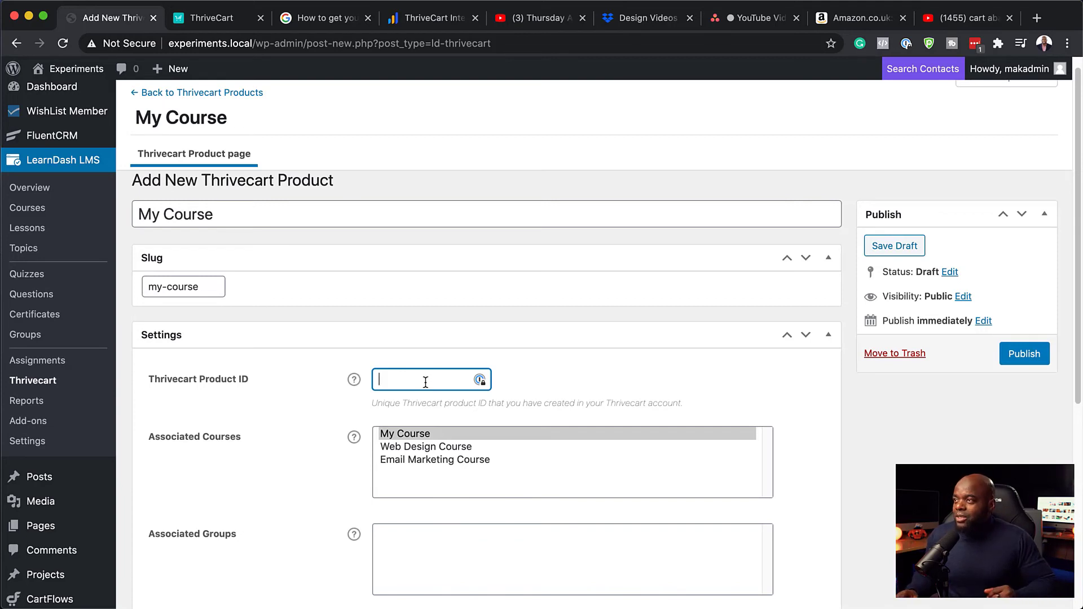
Find My Course's product ID 24 in its ThriveCart edit page URL and return to WordPress
click(199, 21)
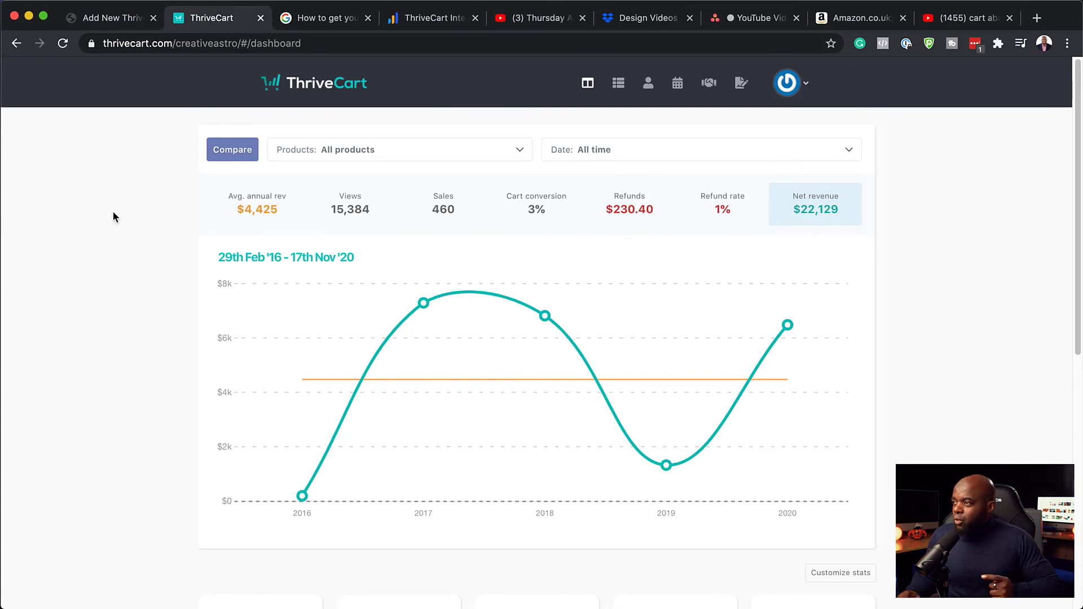
click(619, 86)
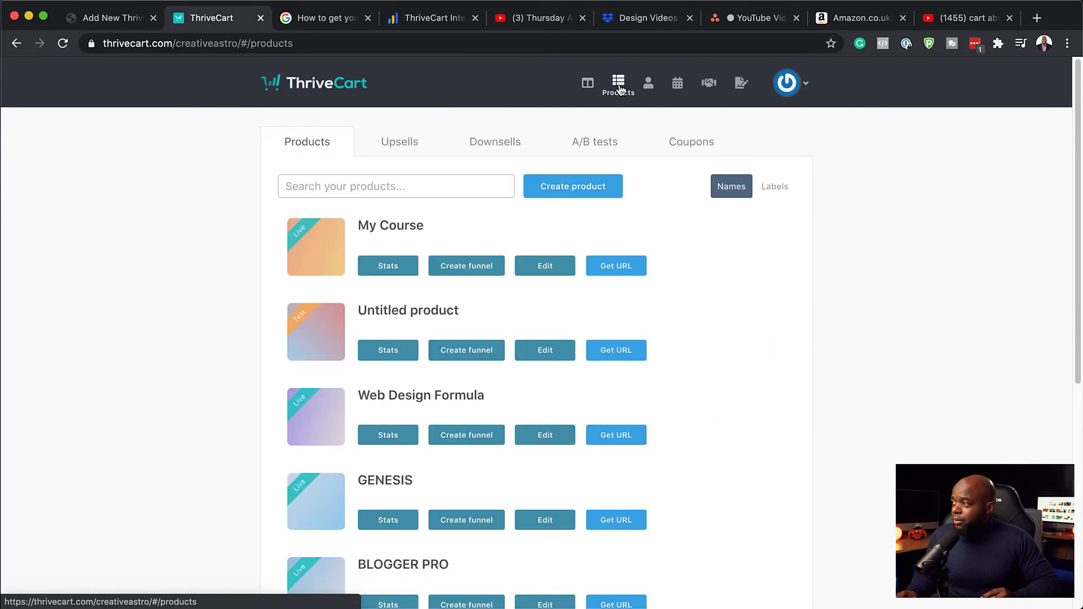
click(545, 266)
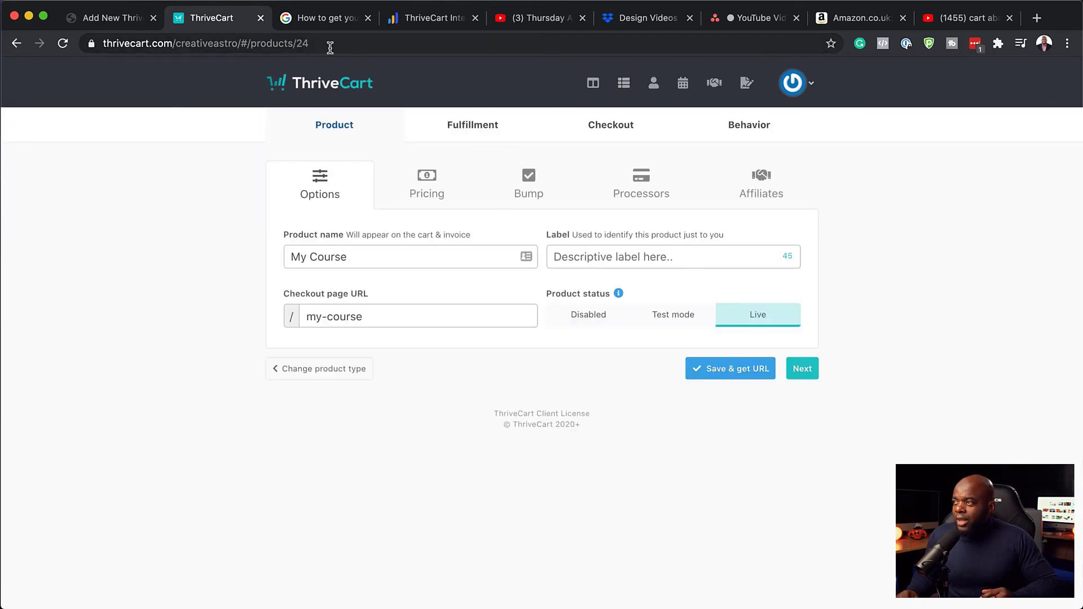
click(305, 44)
double_click(300, 45)
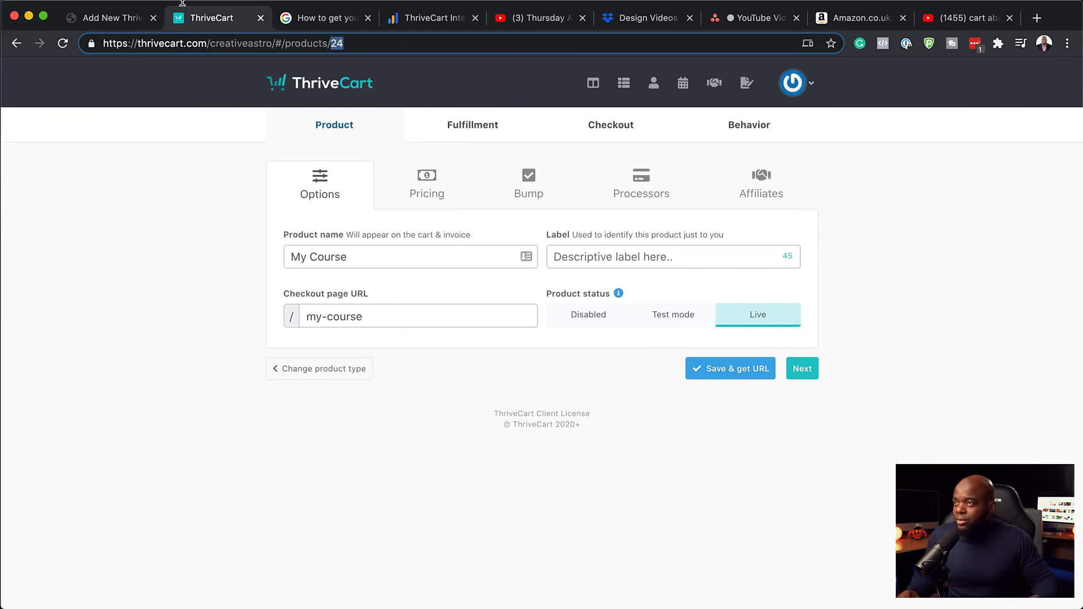
click(125, 22)
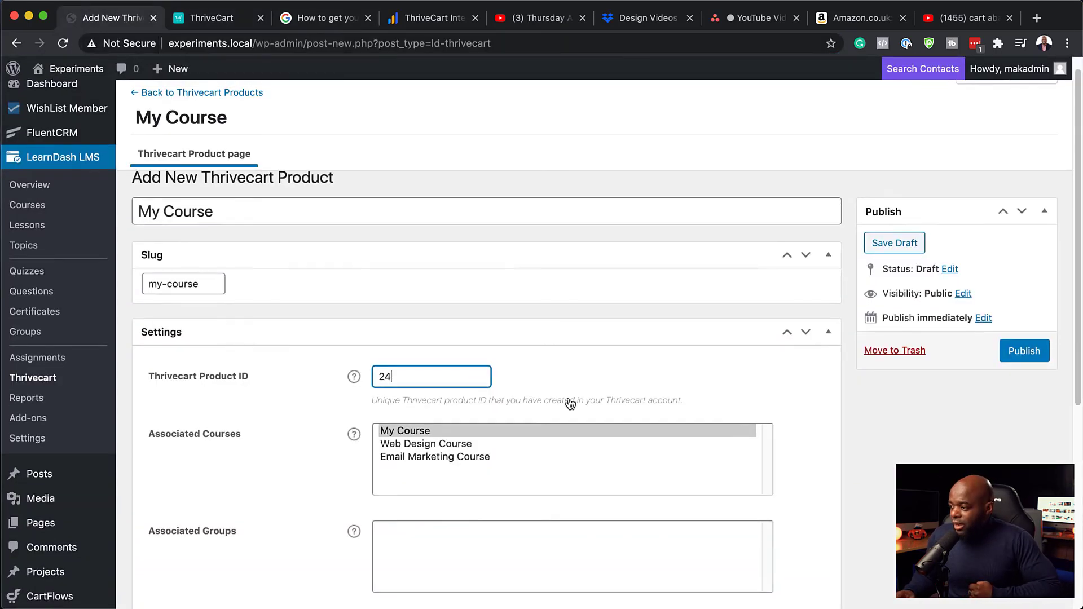
Publish the My Course Thrivecart product with Thrivecart Product ID 24
scroll(570, 402, down, 5)
scroll(765, 388, up, 5)
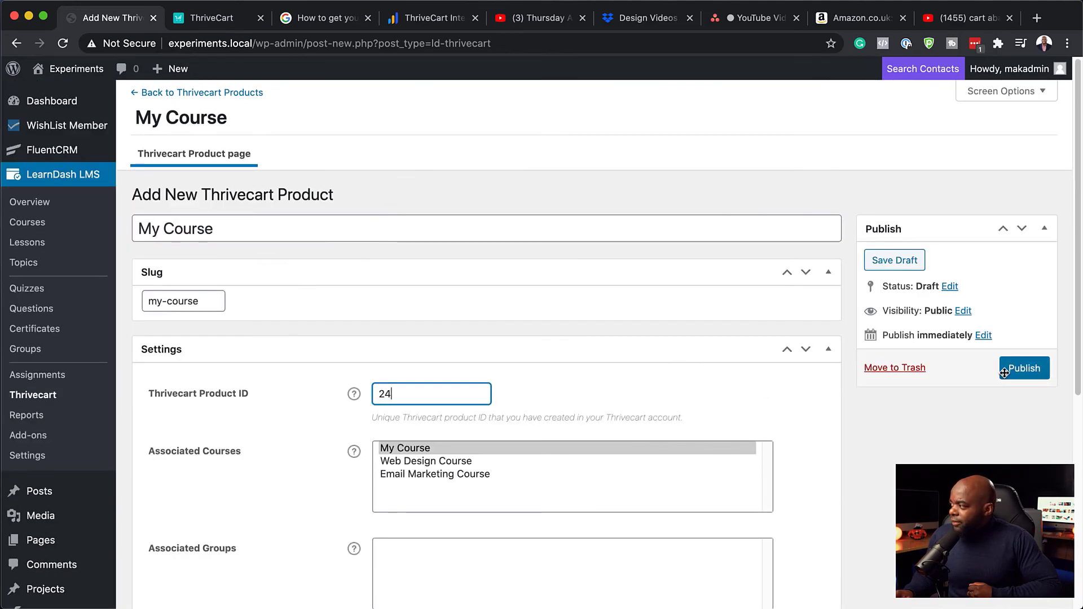
click(1025, 369)
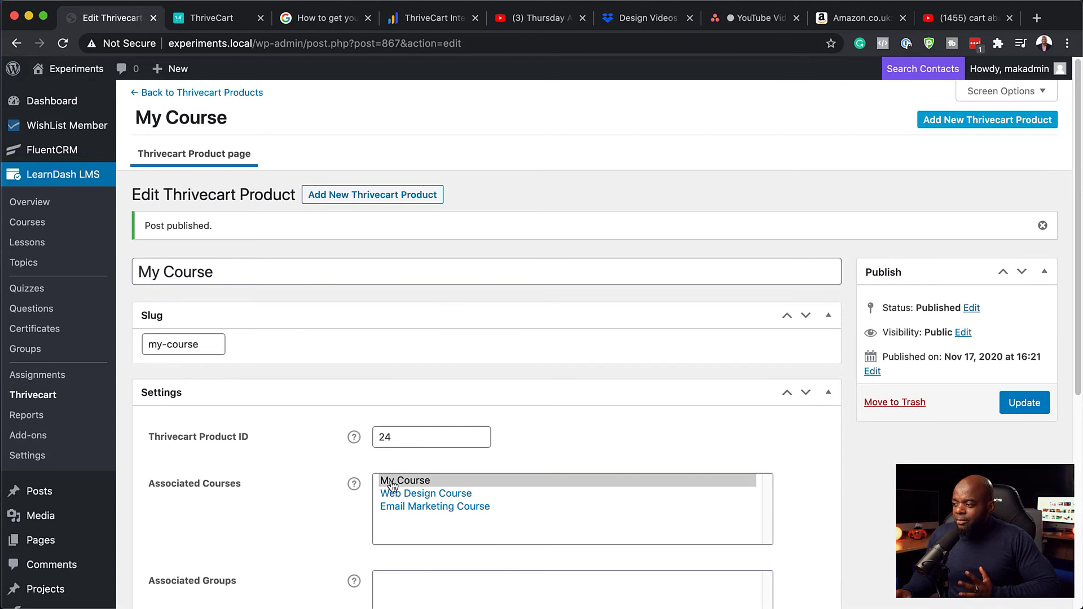
Return to ThriveCart's My Course product options, which show the status Live
click(217, 19)
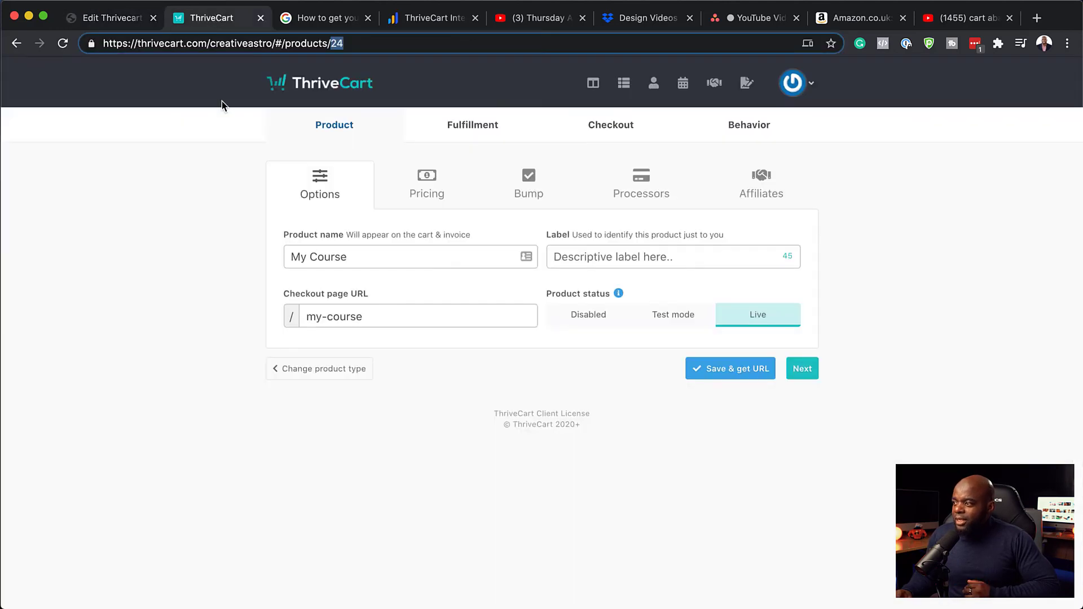